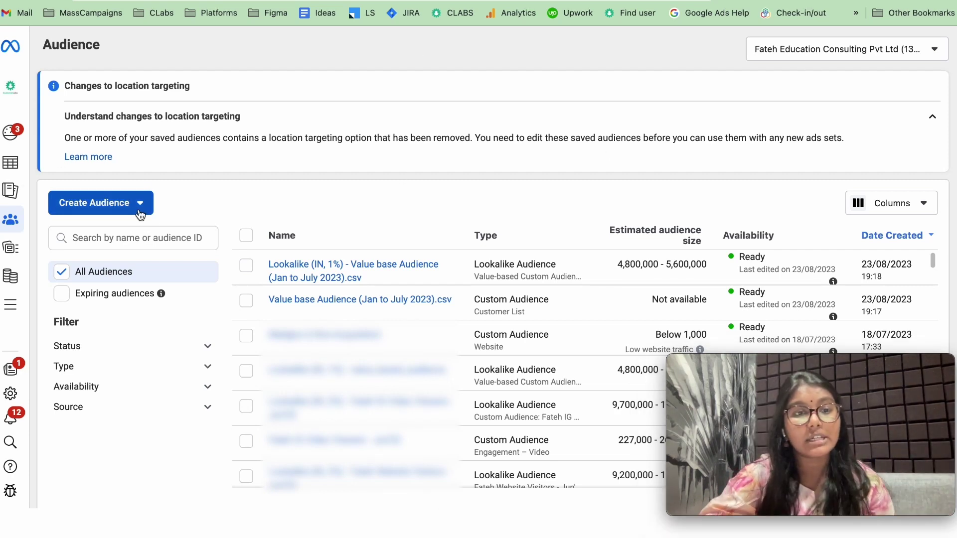
- Start a lookalike from a Custom Audience with customer value and download the example CSV template
click(94, 202)
click(124, 270)
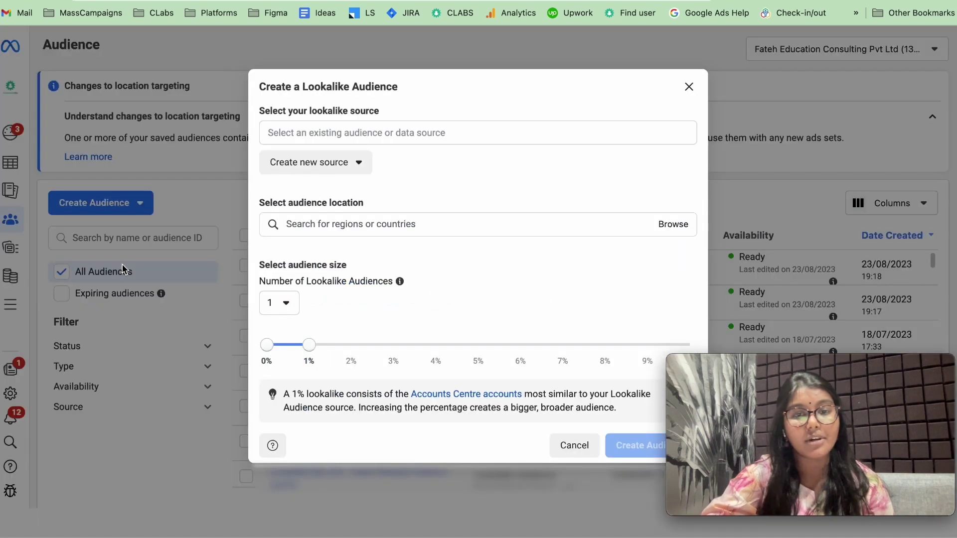
click(302, 166)
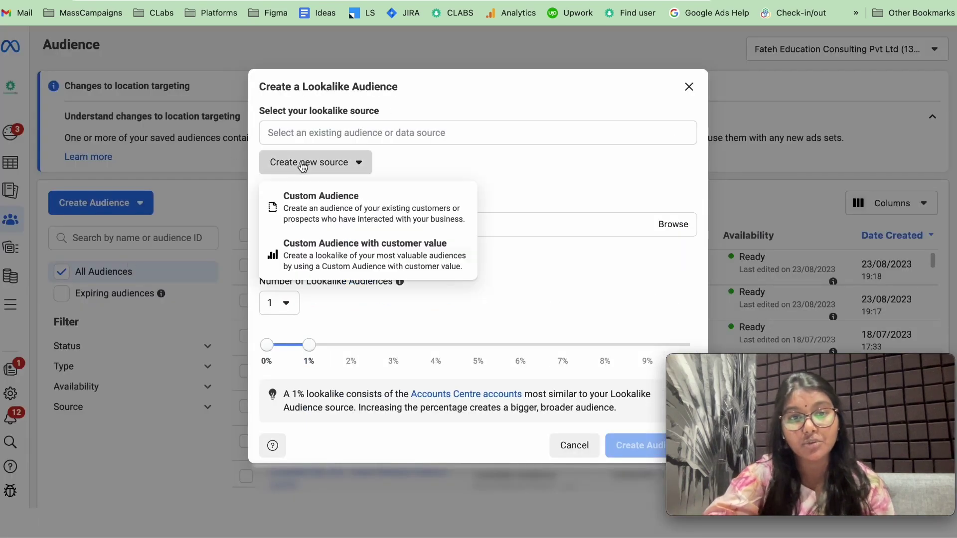
click(305, 263)
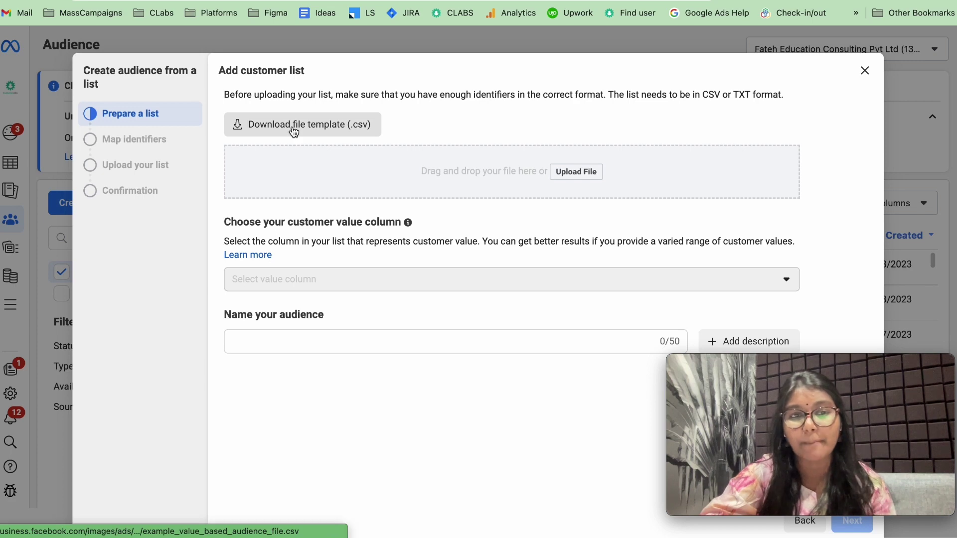
click(259, 131)
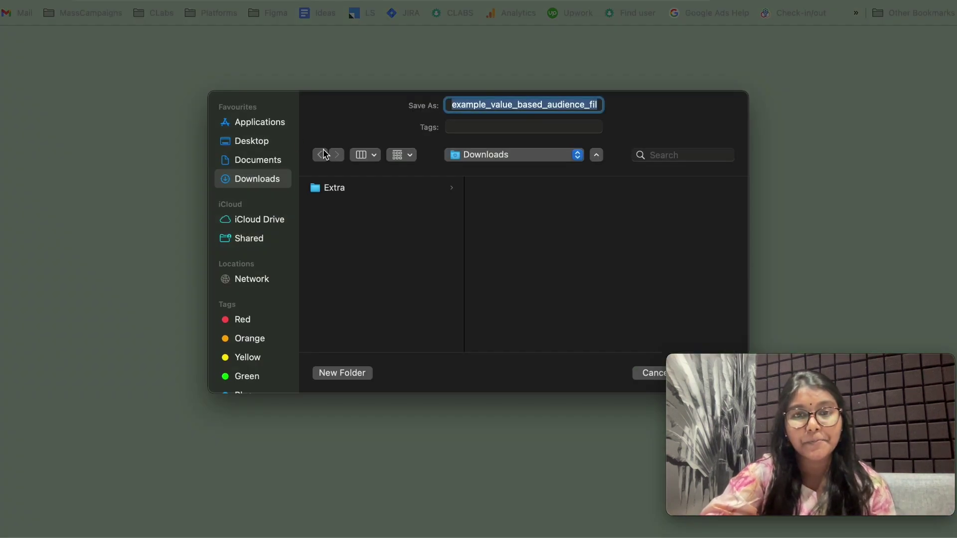
key(Return)
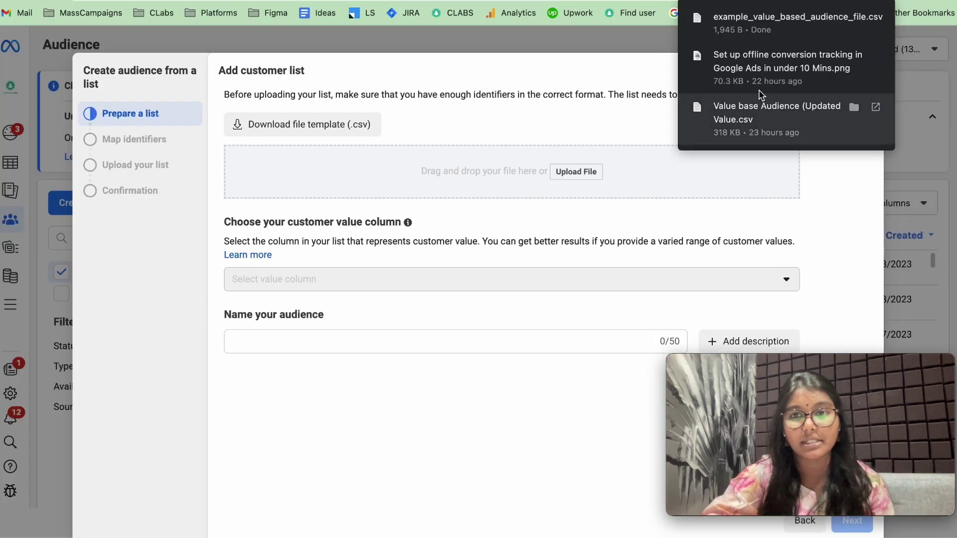
- Open example_value_based_audience_file.csv in Numbers and scroll across its columns to the value column
click(788, 23)
scroll(497, 141, left, 15)
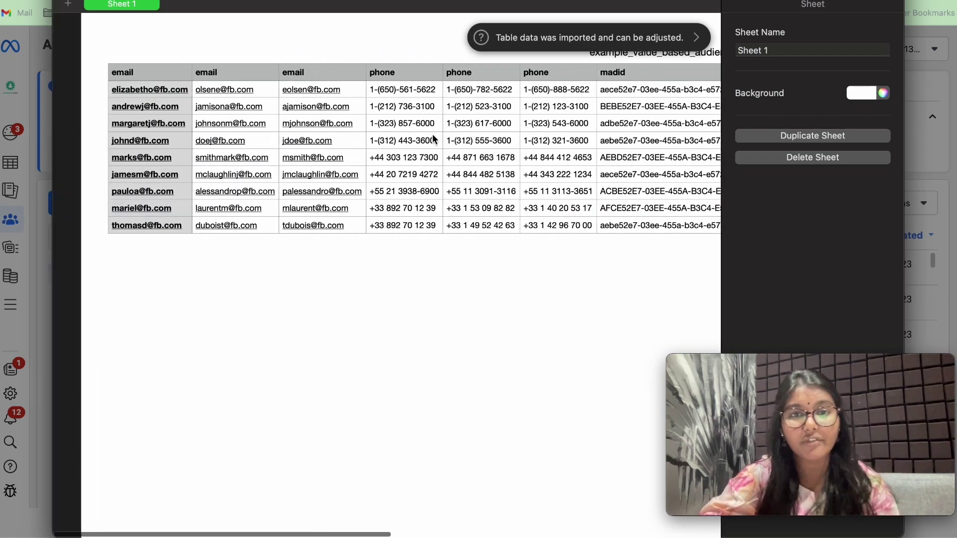
scroll(220, 89, right, 10)
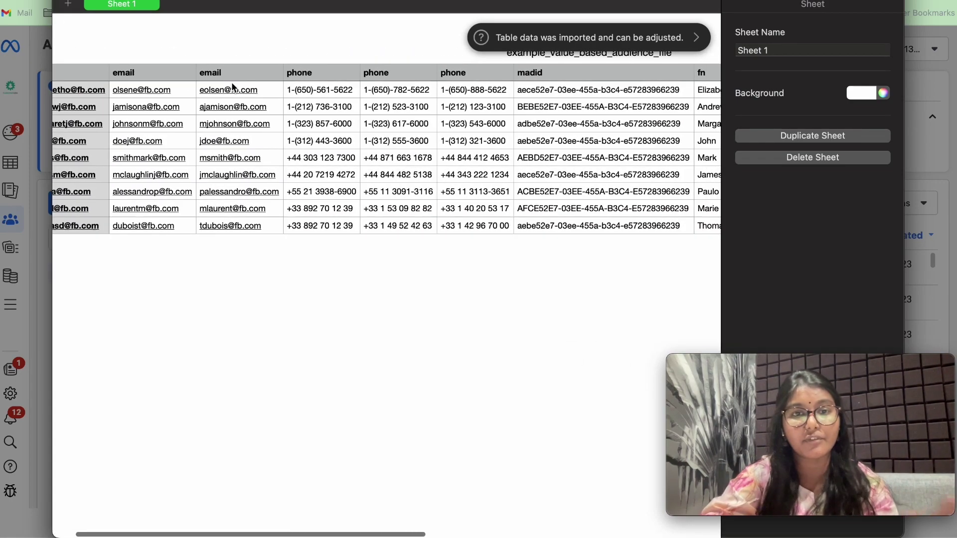
scroll(458, 99, right, 8)
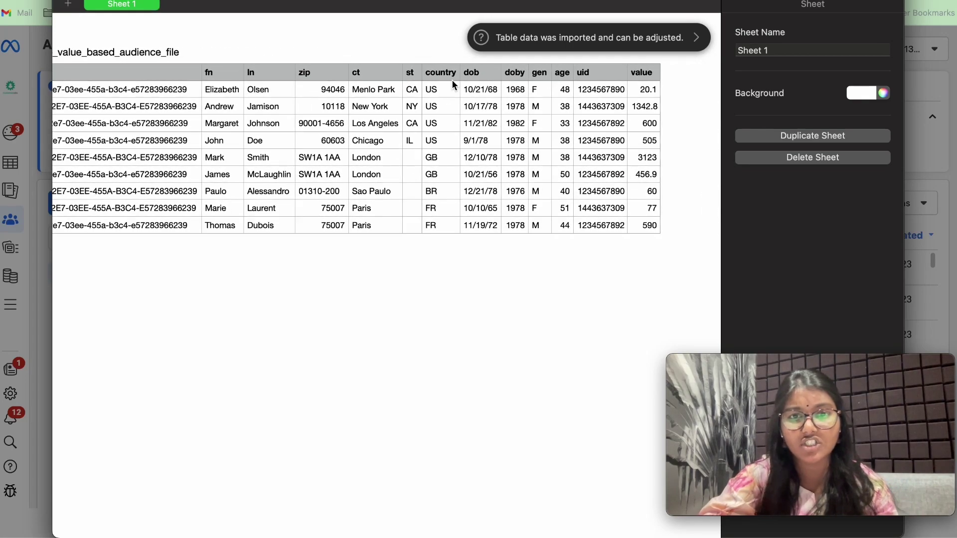
scroll(533, 89, right, 3)
scroll(532, 90, left, 20)
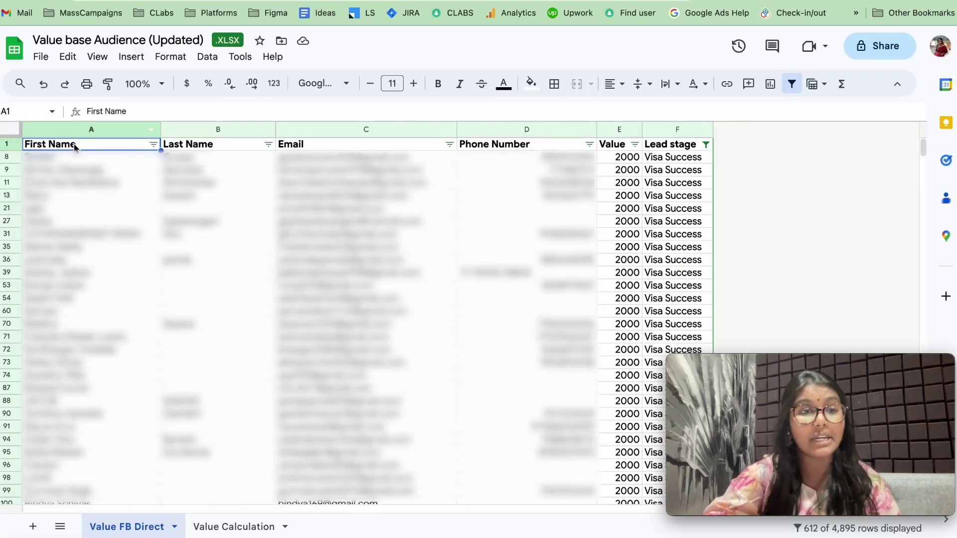
key(shift+Right)
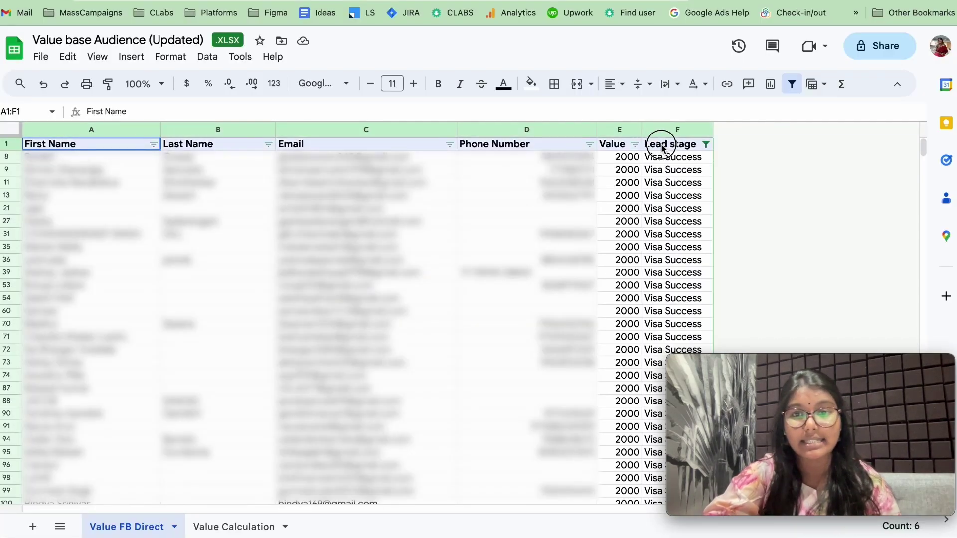
click(105, 129)
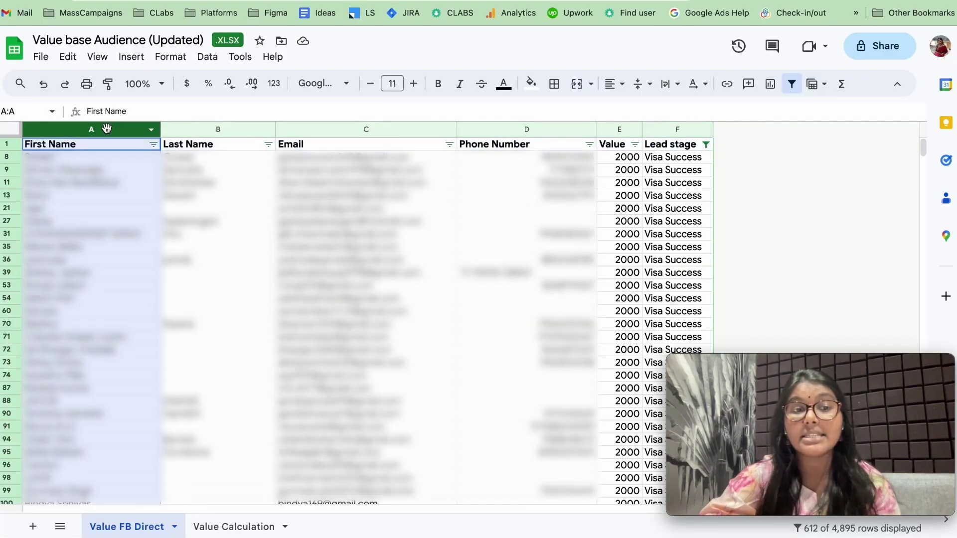
click(192, 130)
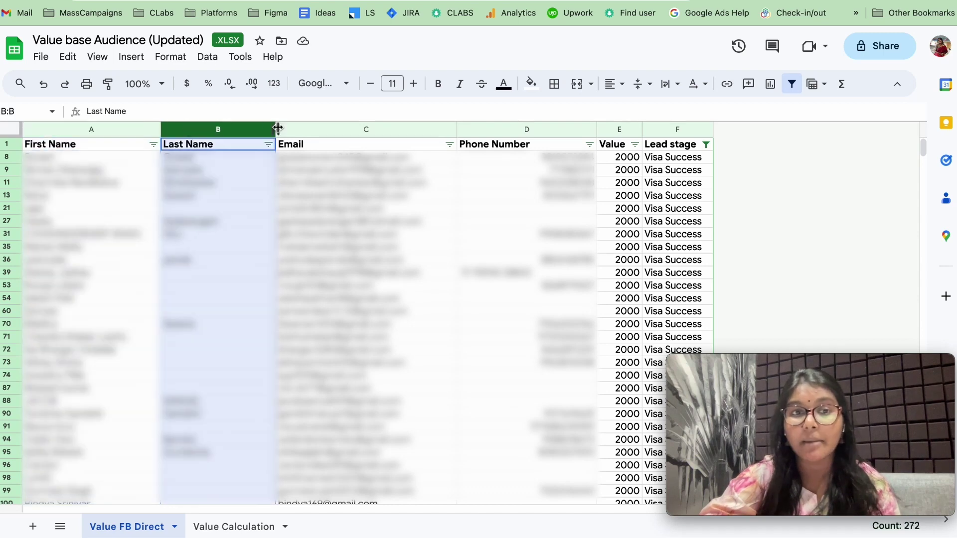
click(299, 129)
click(485, 130)
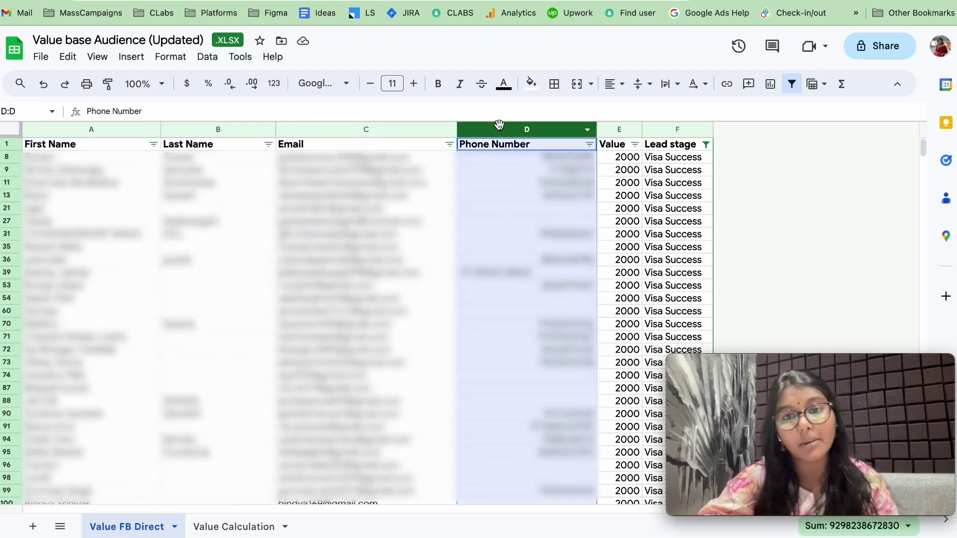
click(622, 130)
click(658, 129)
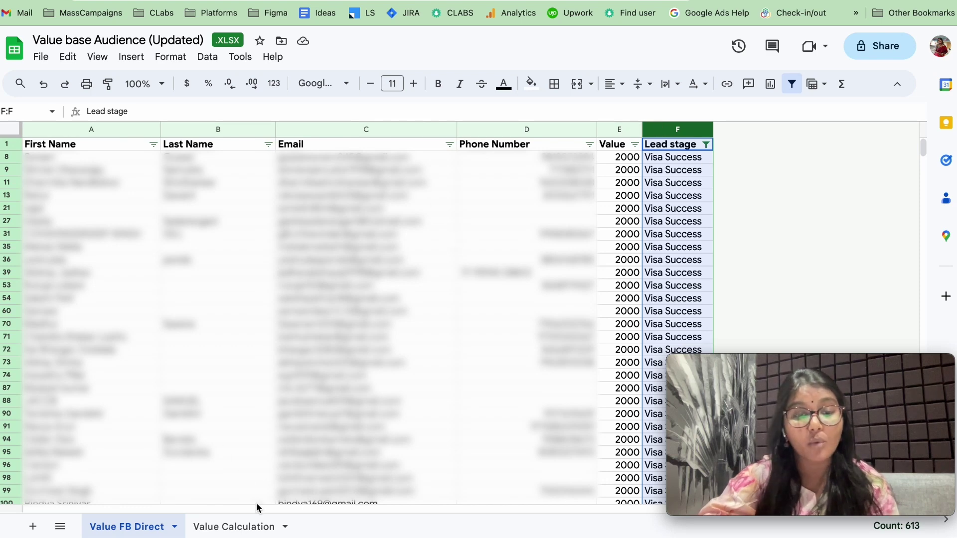
- On the Value Calculation sheet, highlight the overall stages A2:A11 and the Opportunity group B2:B4
click(247, 528)
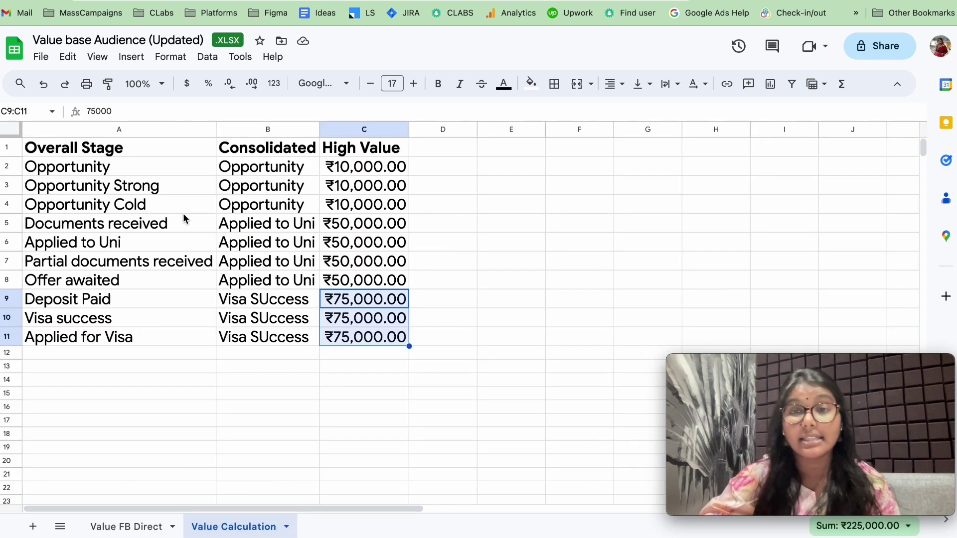
drag(152, 168, 153, 338)
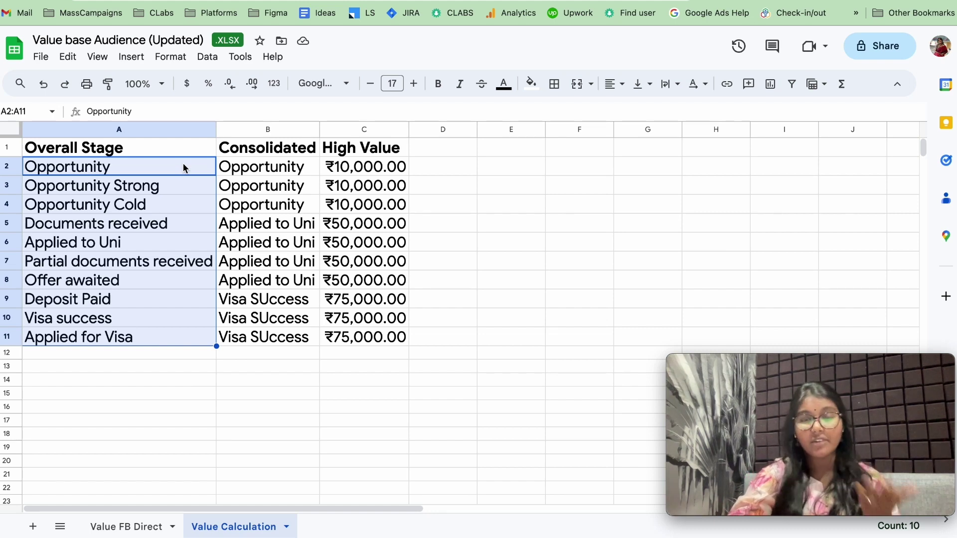
drag(182, 163, 180, 341)
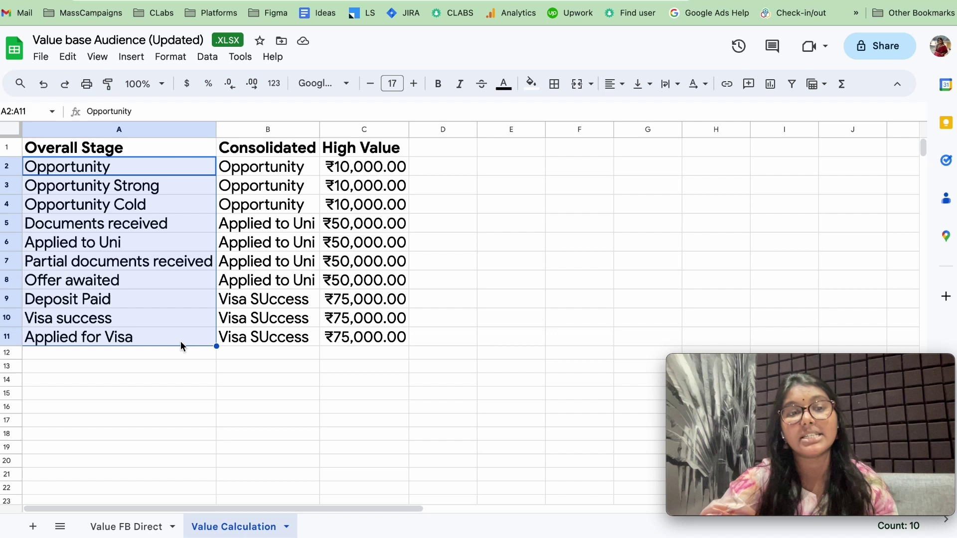
drag(253, 168, 264, 342)
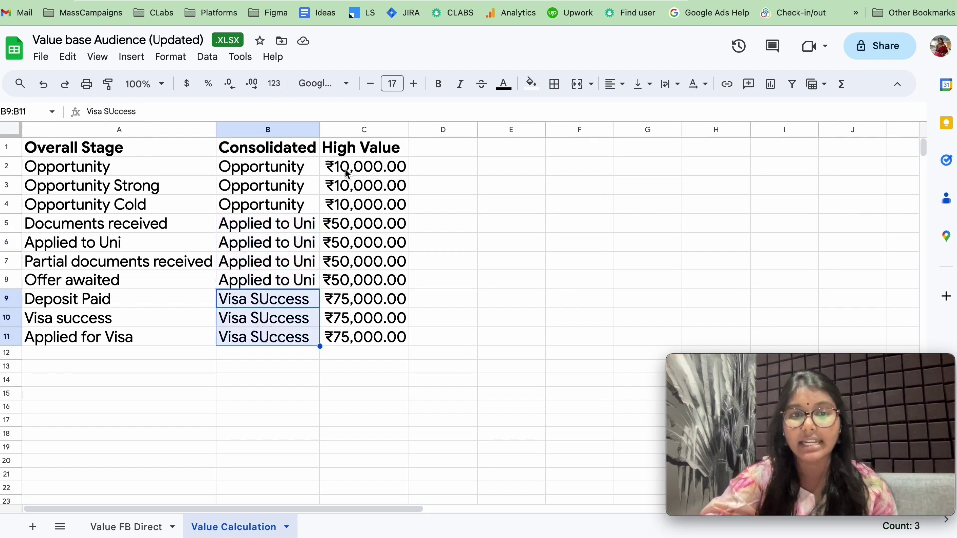
drag(293, 171, 294, 205)
- Highlight the Applied to Uni ₹50,000 and Visa Success ₹75,000 groups and the High Value column
drag(356, 172, 314, 278)
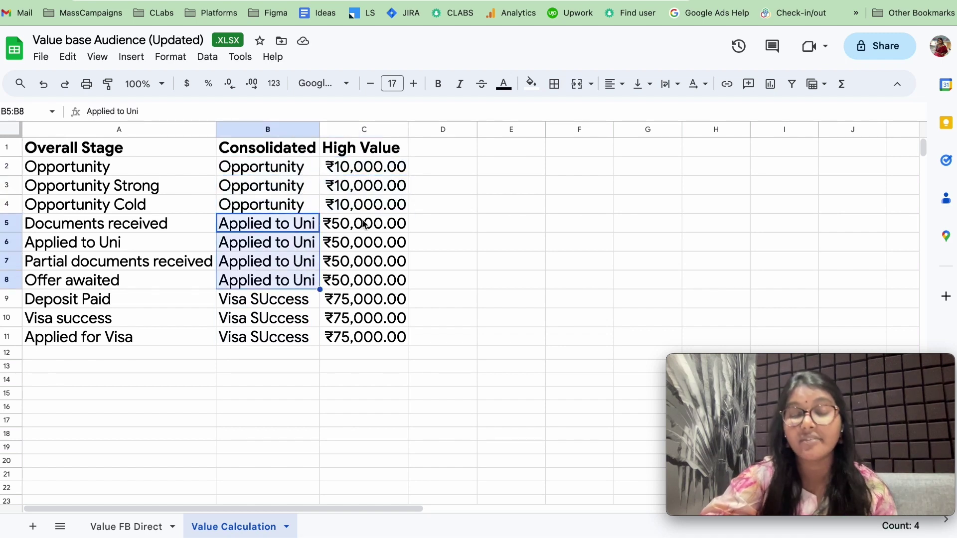
drag(359, 227, 368, 288)
drag(298, 300, 299, 342)
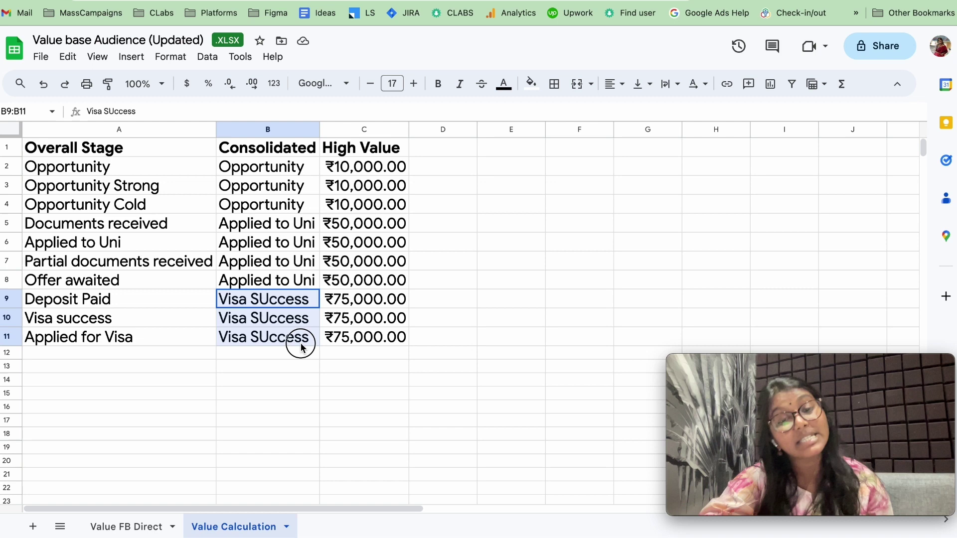
click(369, 305)
drag(369, 305, 368, 335)
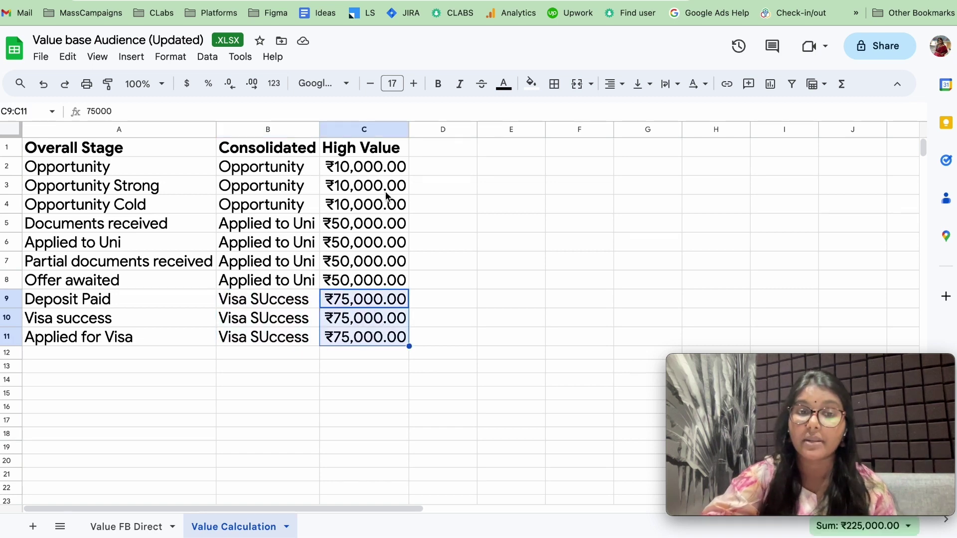
click(369, 131)
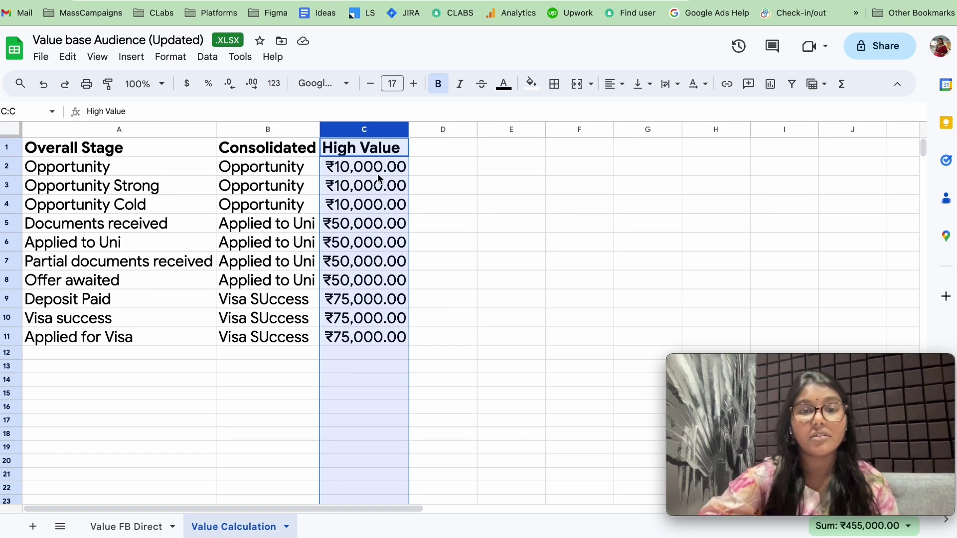
click(394, 167)
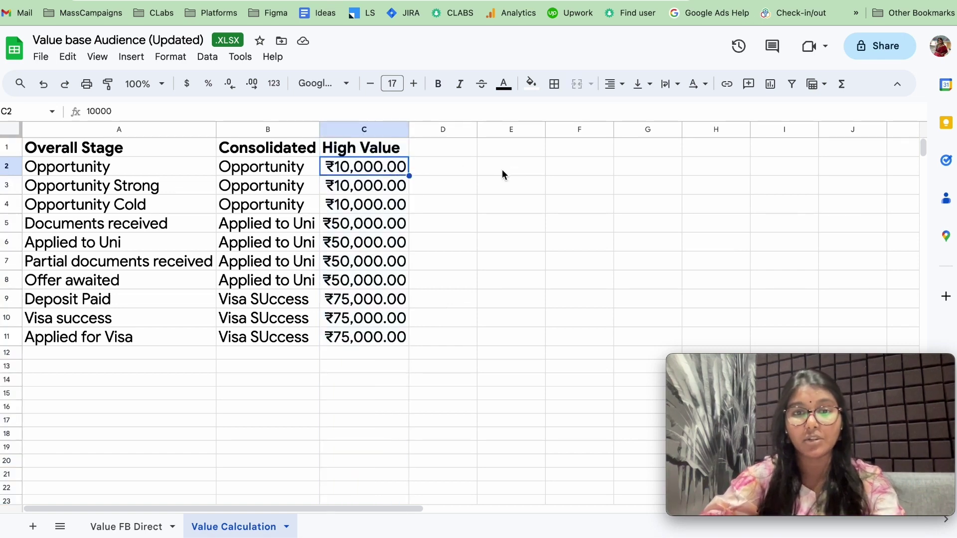
- Enter Number of leads 100 and Spend 100000 in cells E2:F3
click(502, 169)
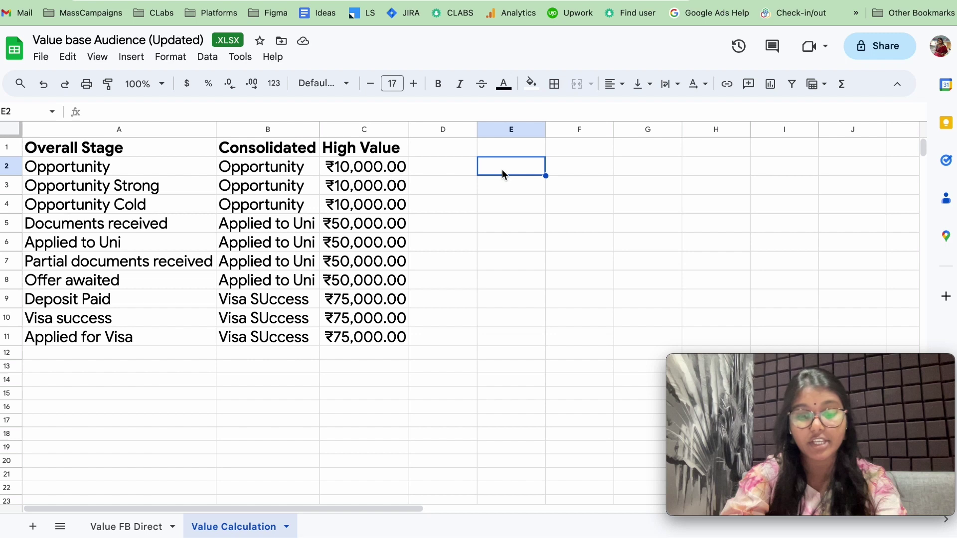
text(Number o)
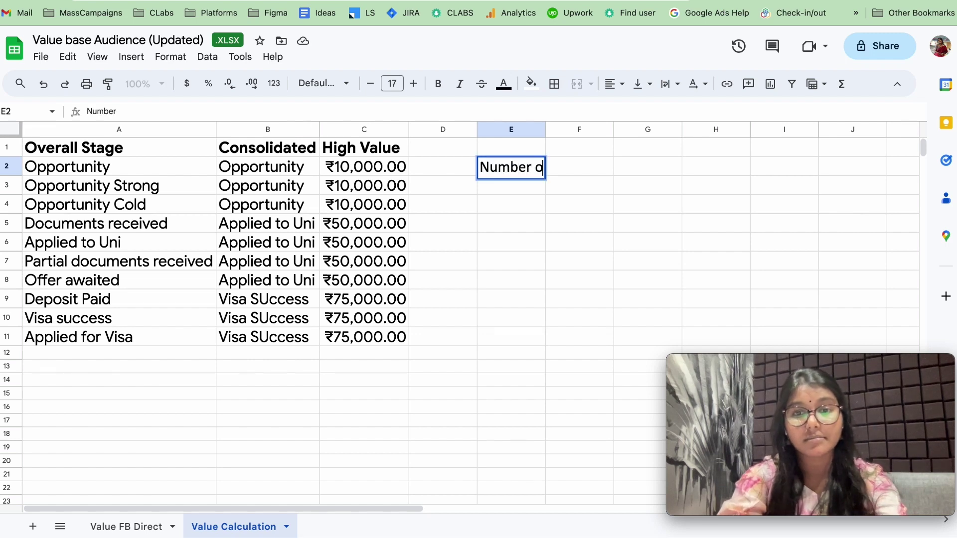
text(f leads)
key(Tab)
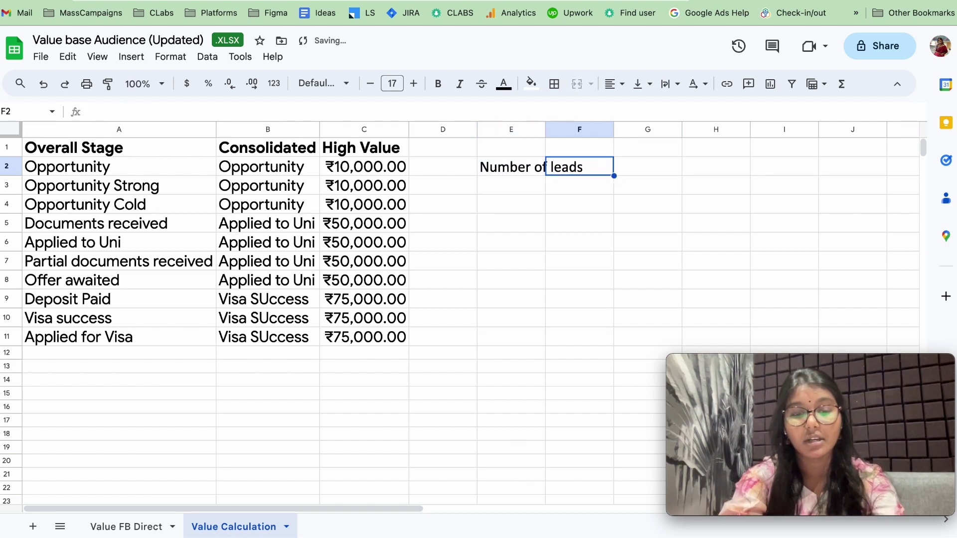
text(100)
key(Return)
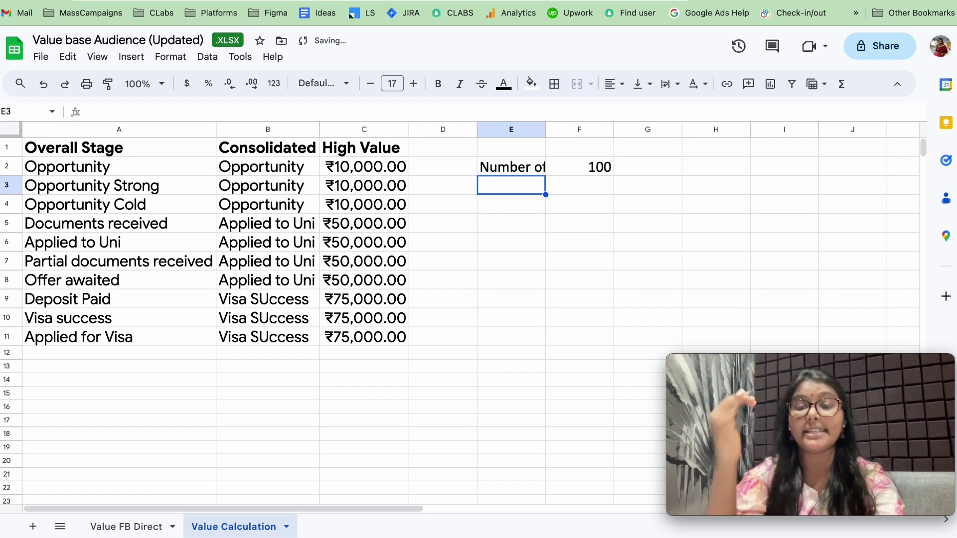
text(Spend)
key(Tab)
text(100000)
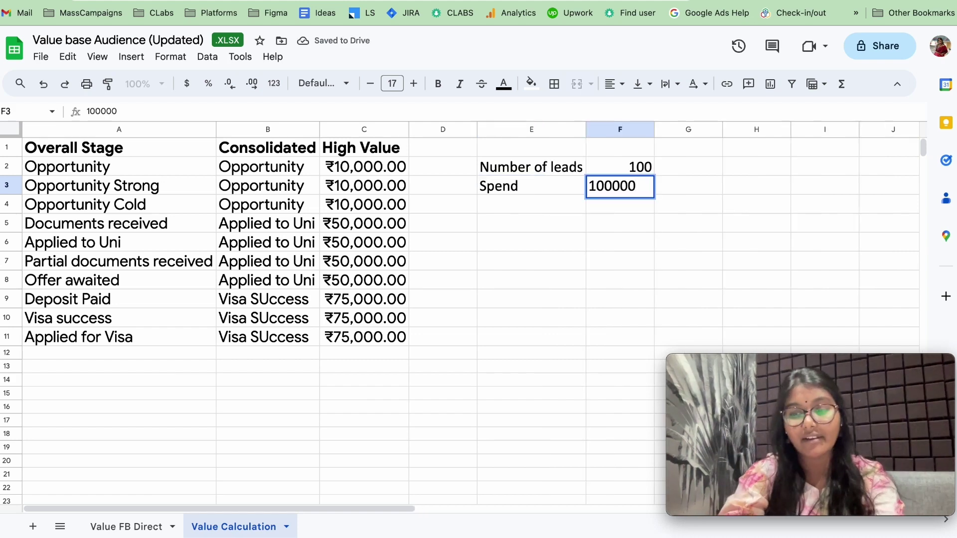
key(Return)
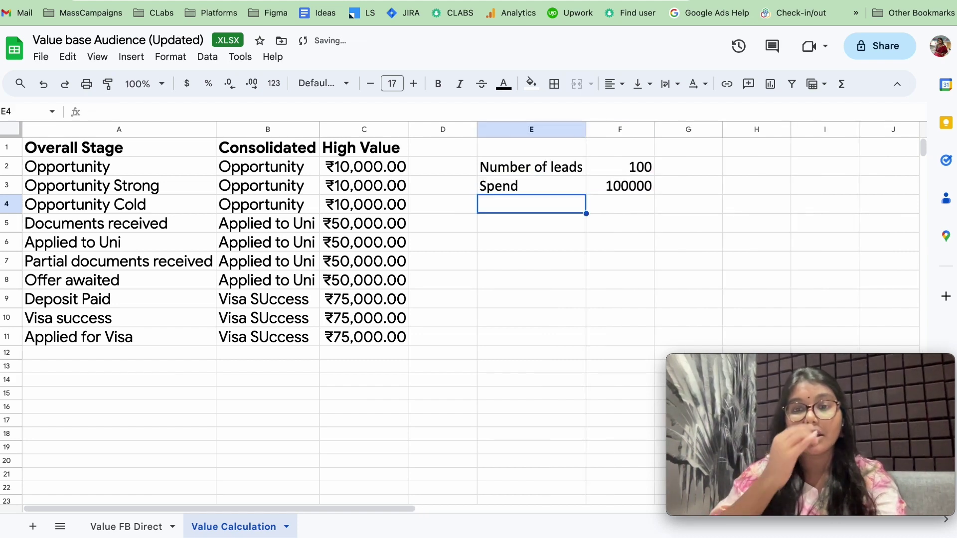
- Add CPL as =F3/F2 (1000) and Opp as 10 below them
text(CPL)
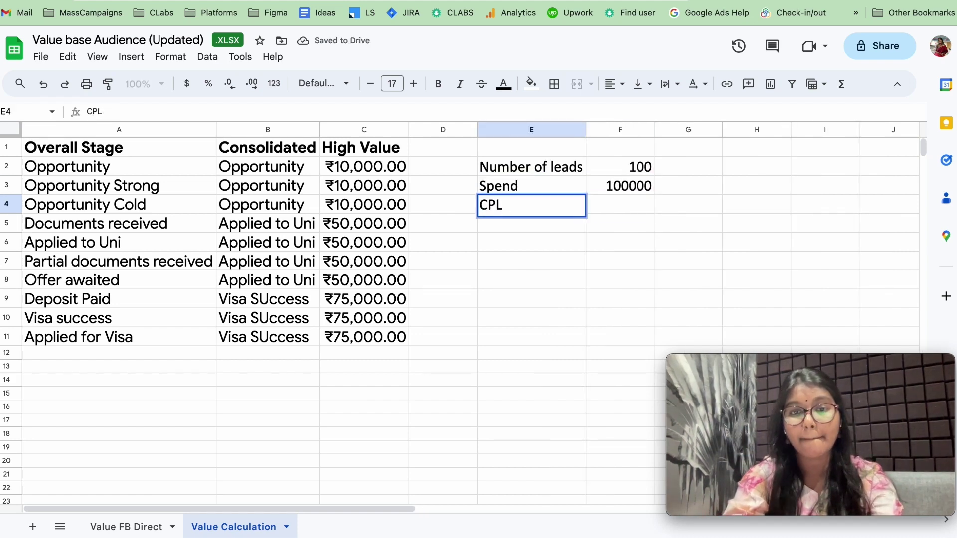
key(Tab)
text(=F3/)
click(636, 170)
key(Return)
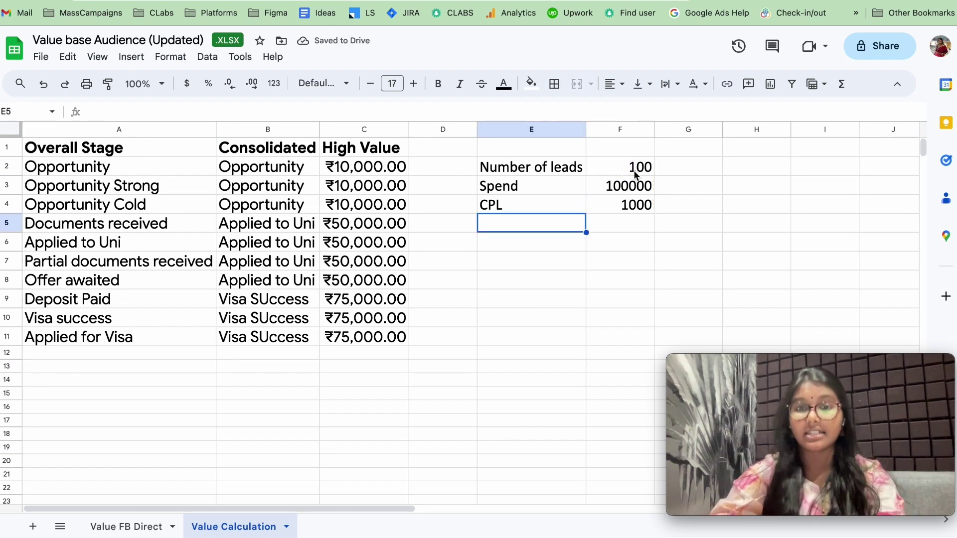
text(Opp)
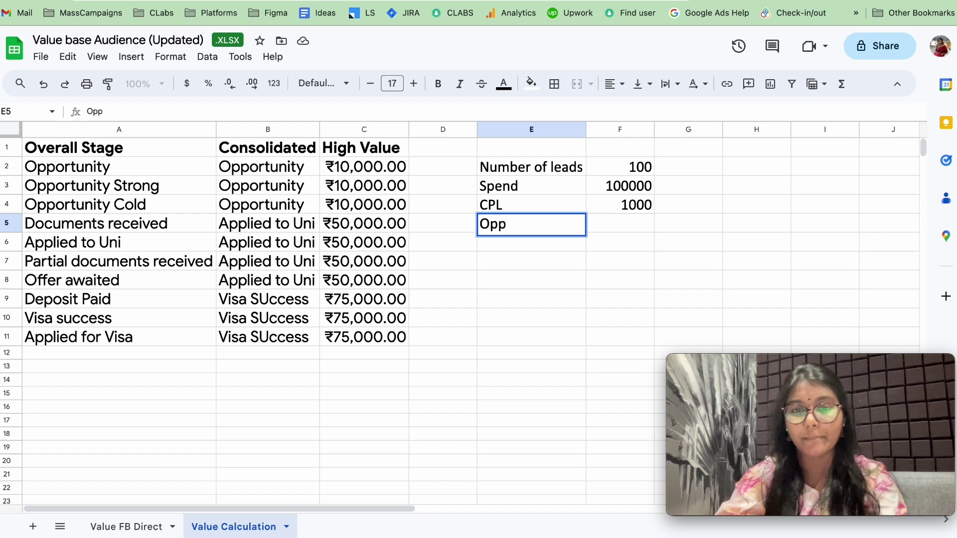
key(Tab)
text(10)
key(Return)
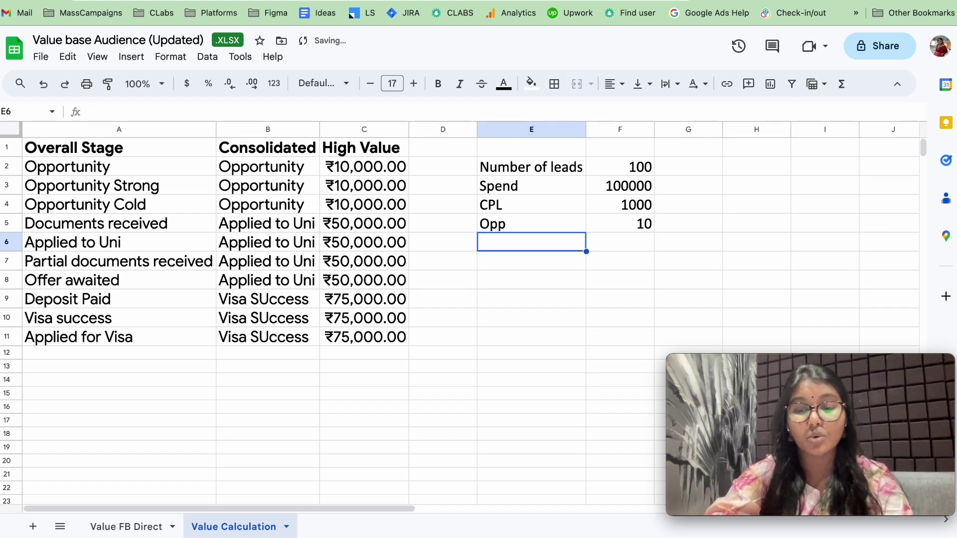
- Add CPO as =F3/F5, giving 10000, then select the first two Opportunity values
text(CPO)
key(Return)
key(Up)
key(Right)
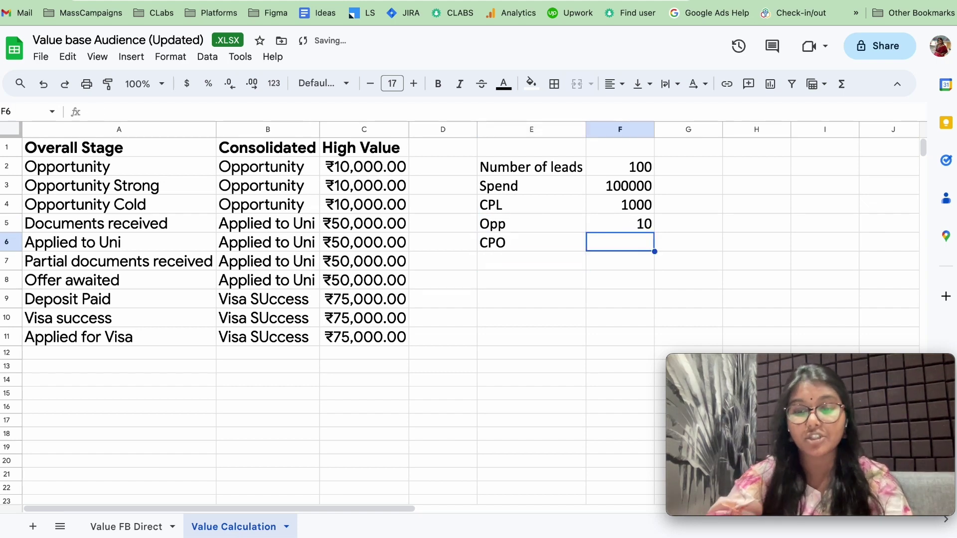
text(=)
click(610, 185)
text(/)
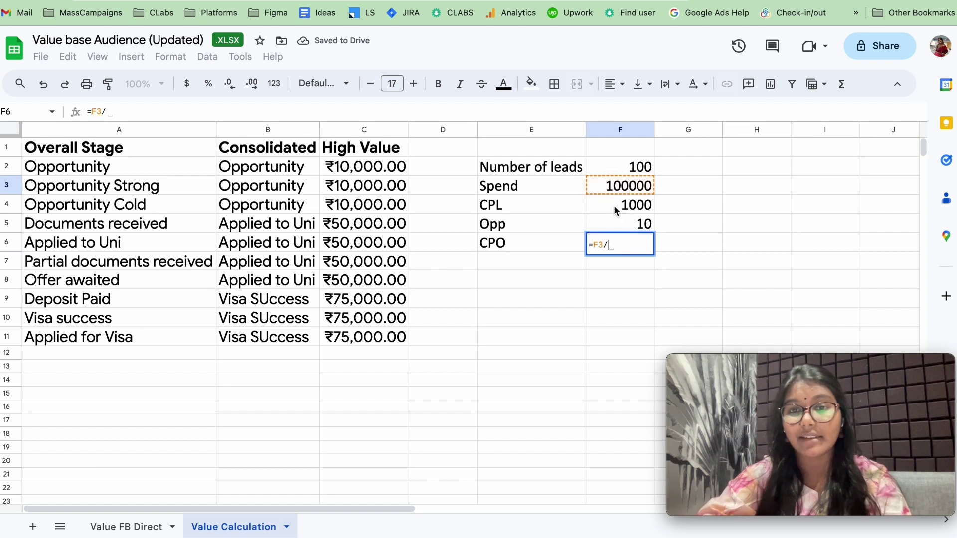
click(617, 224)
key(Return)
key(Up)
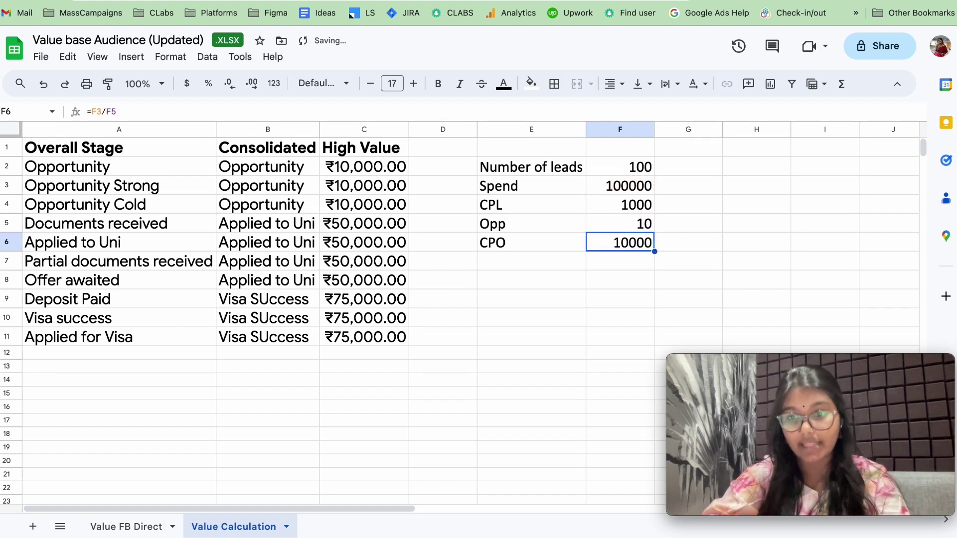
drag(369, 167, 371, 192)
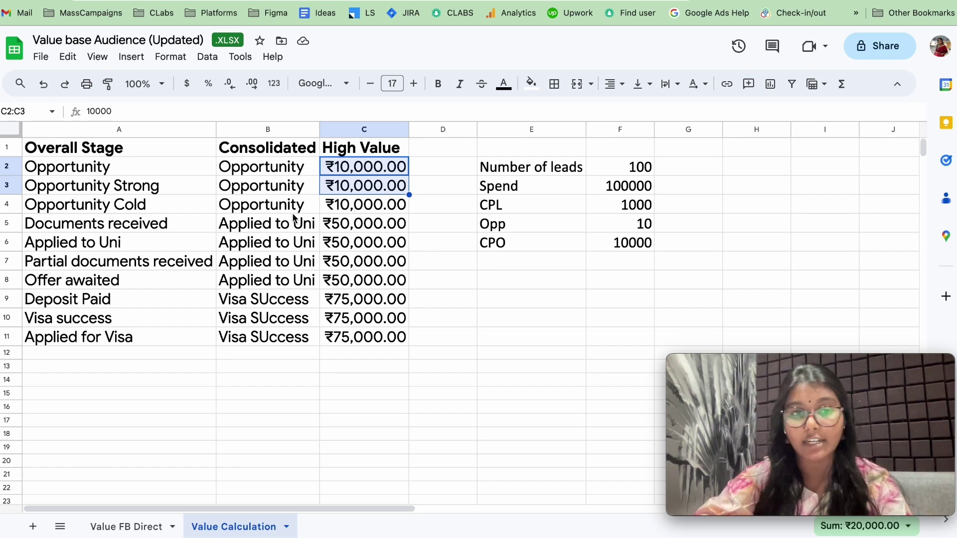
- Download the Value FB Direct sheet as a CSV file into Downloads
key(ctrl+shift+Page_Up)
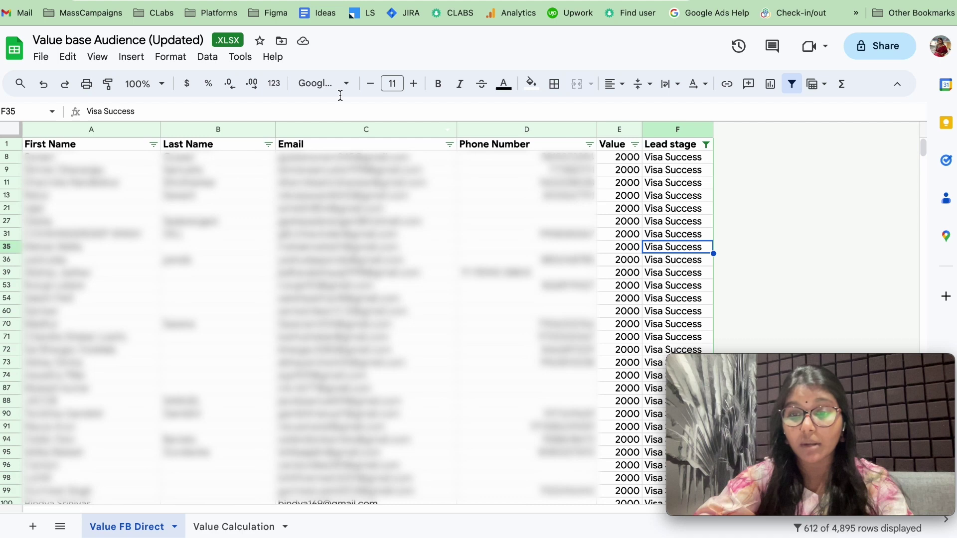
click(43, 62)
mouse_move(75, 242)
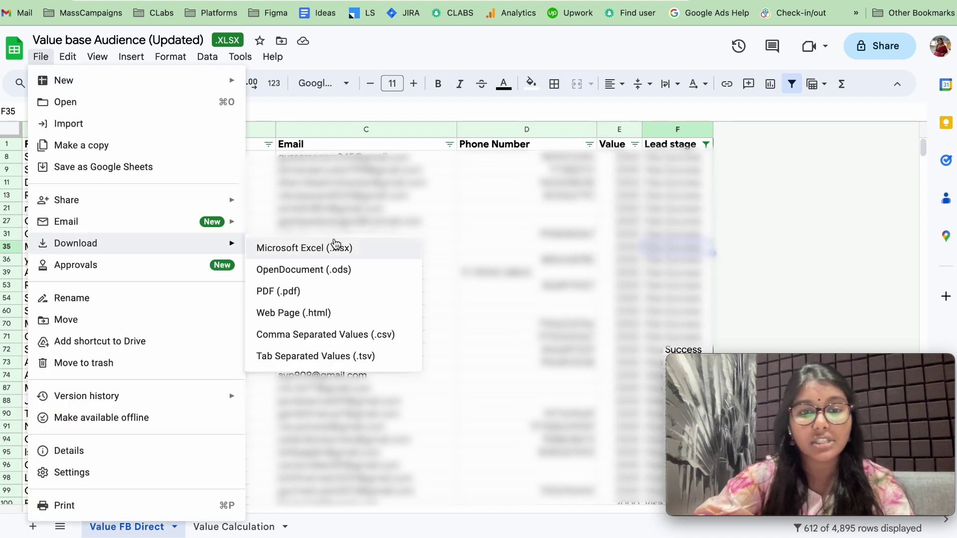
click(360, 340)
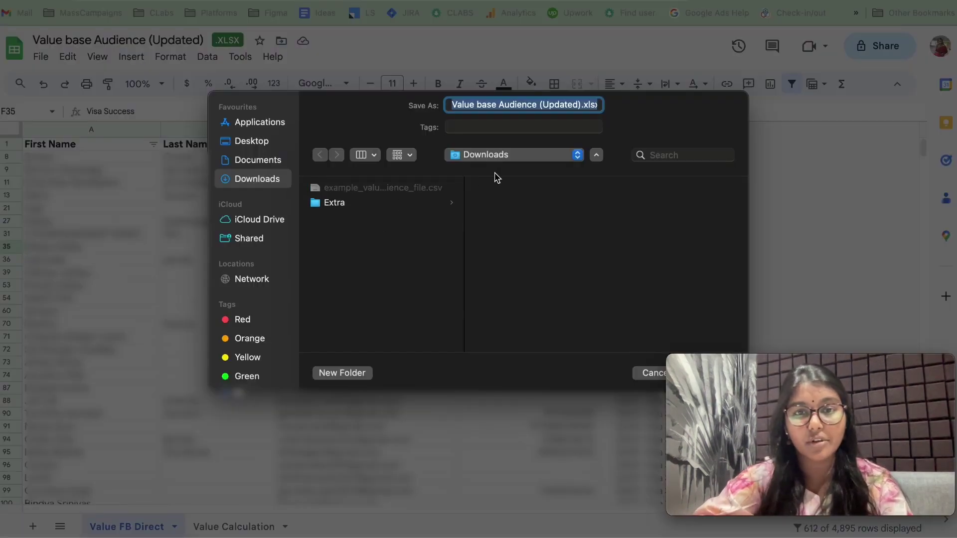
key(Return)
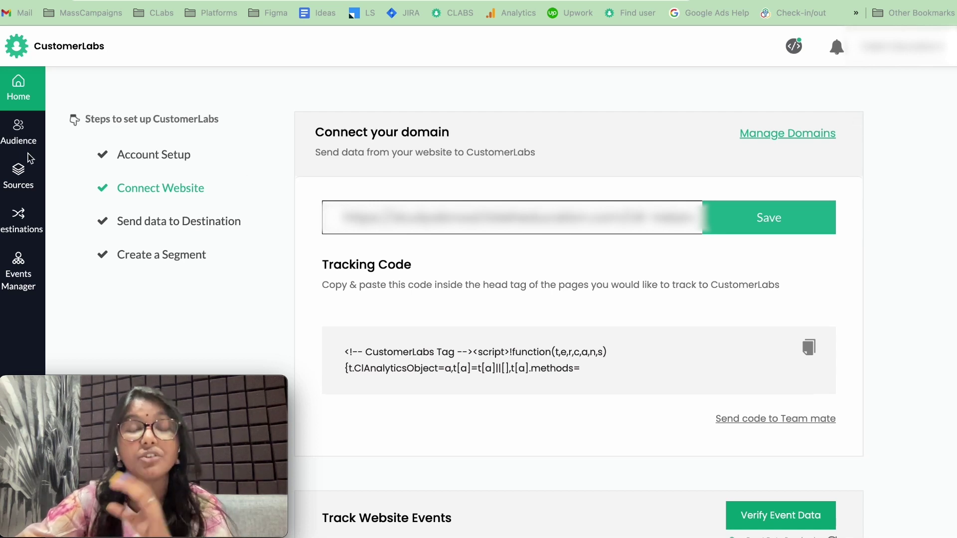
- Connect the CSV Upload source in CustomerLabs and open its uploaded files list
click(26, 181)
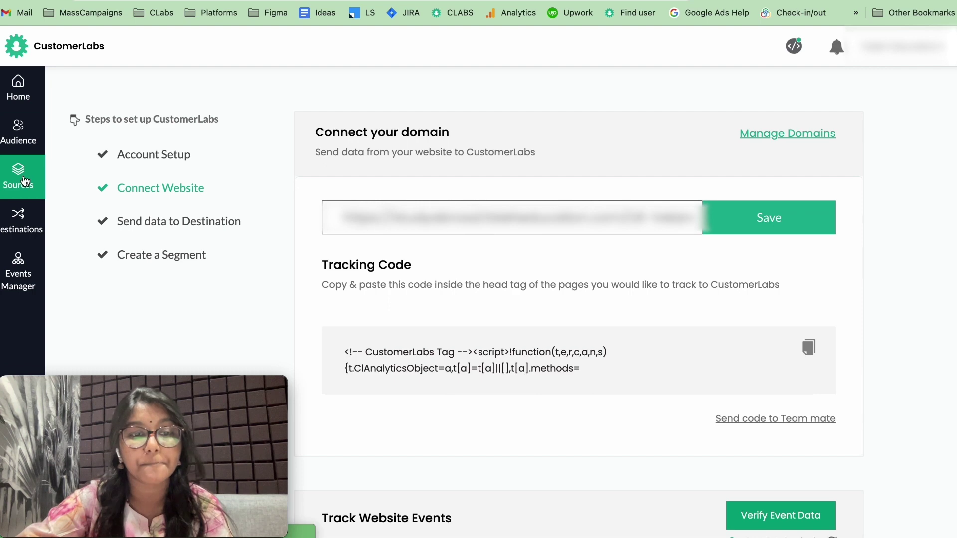
click(847, 118)
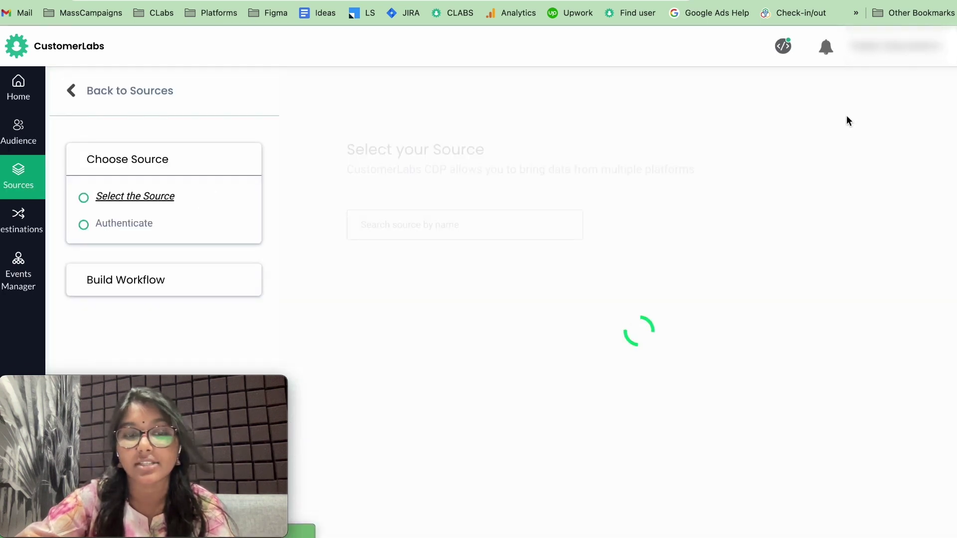
click(451, 232)
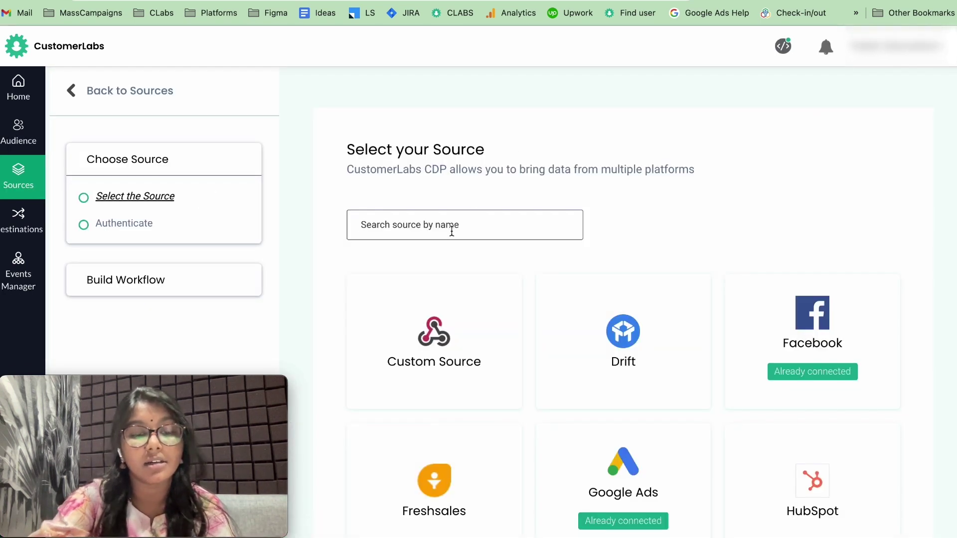
text(csv)
click(478, 314)
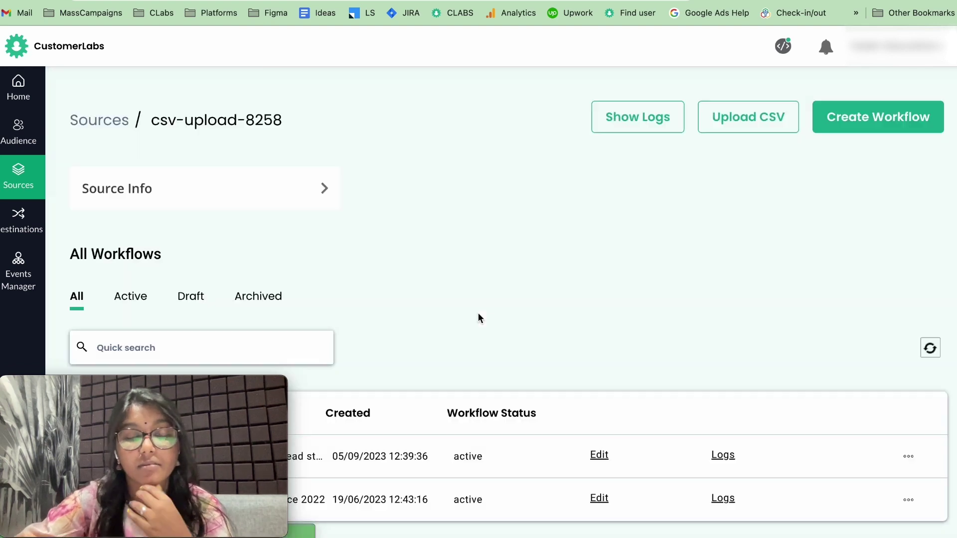
scroll(534, 299, down, 2)
scroll(535, 299, up, 2)
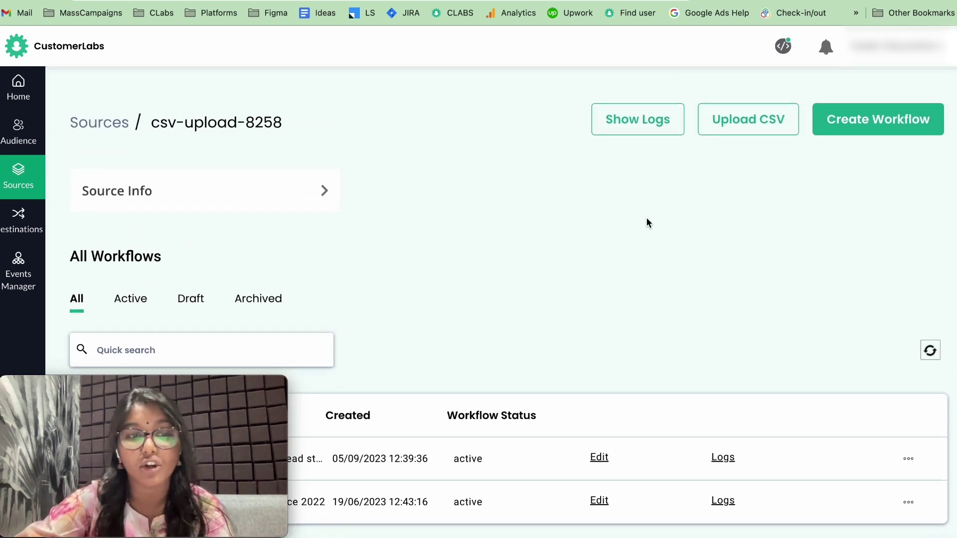
click(730, 122)
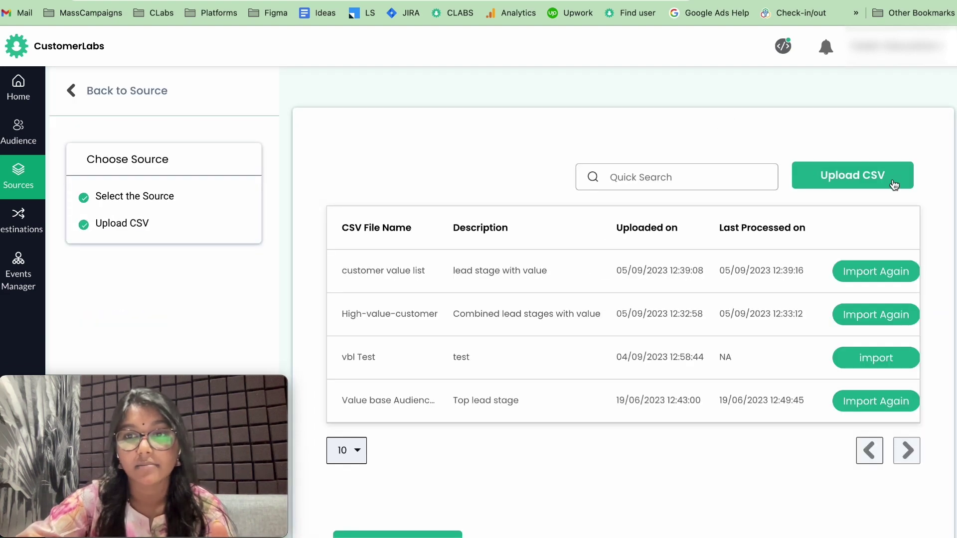
- Upload the downloaded CSV as 'Value based list sep 2023' described 'lead with intent and value'
click(893, 184)
click(817, 231)
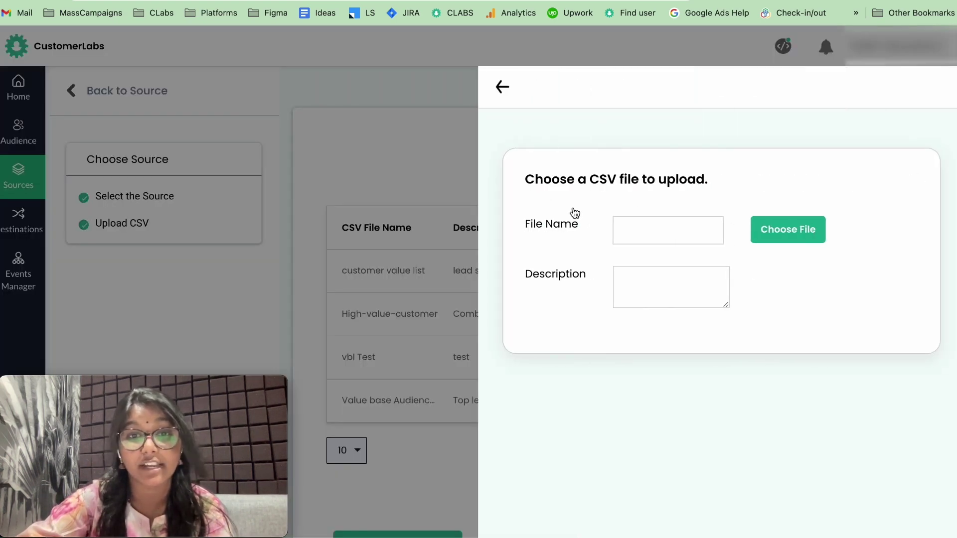
click(493, 187)
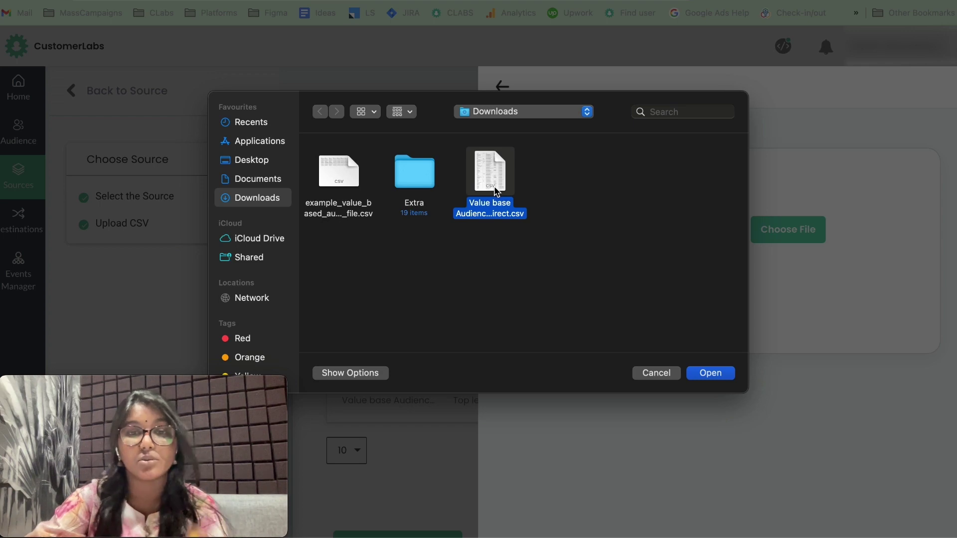
double_click(494, 187)
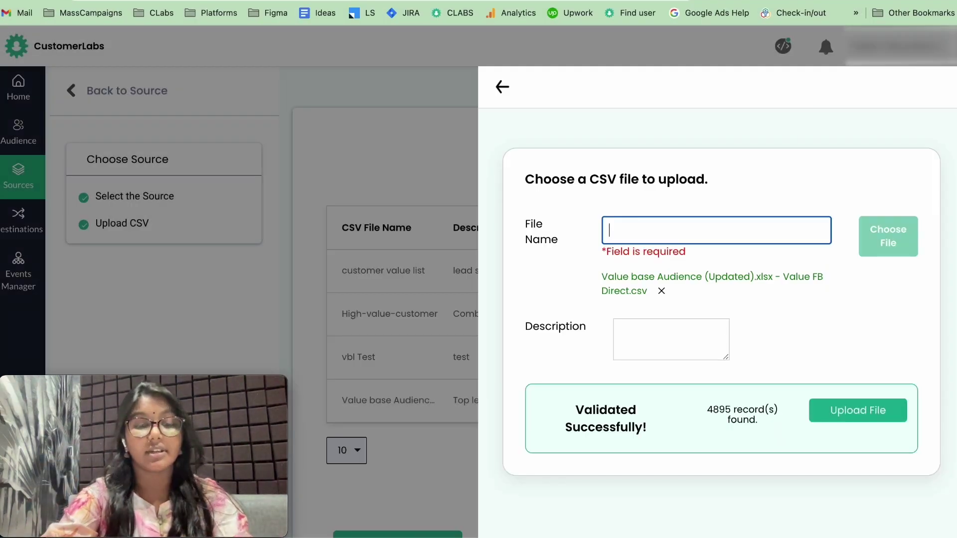
text(Value based)
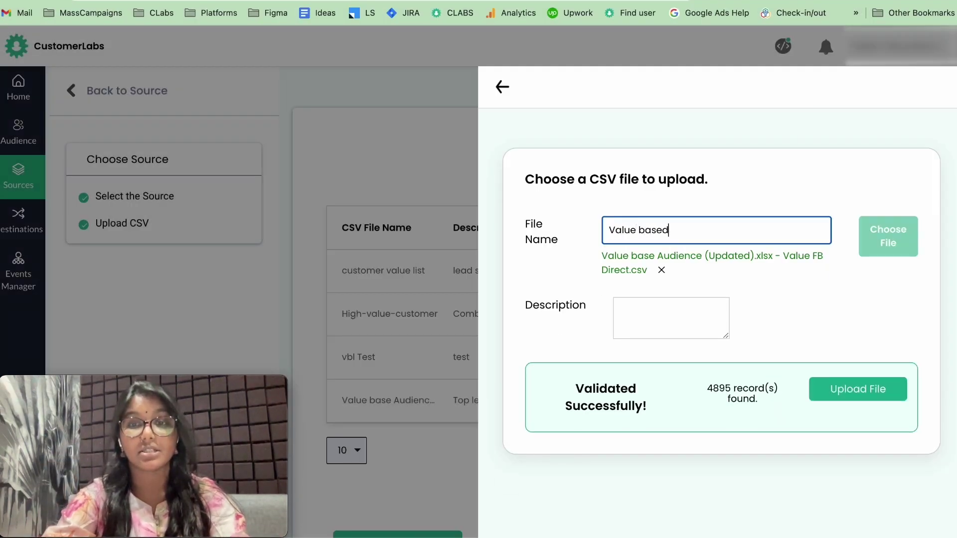
text( list s)
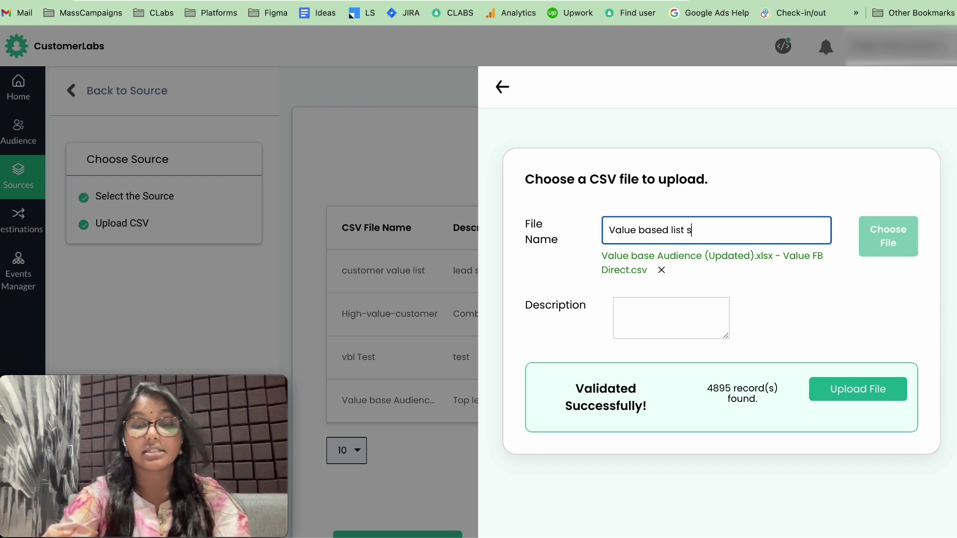
text(ep 20)
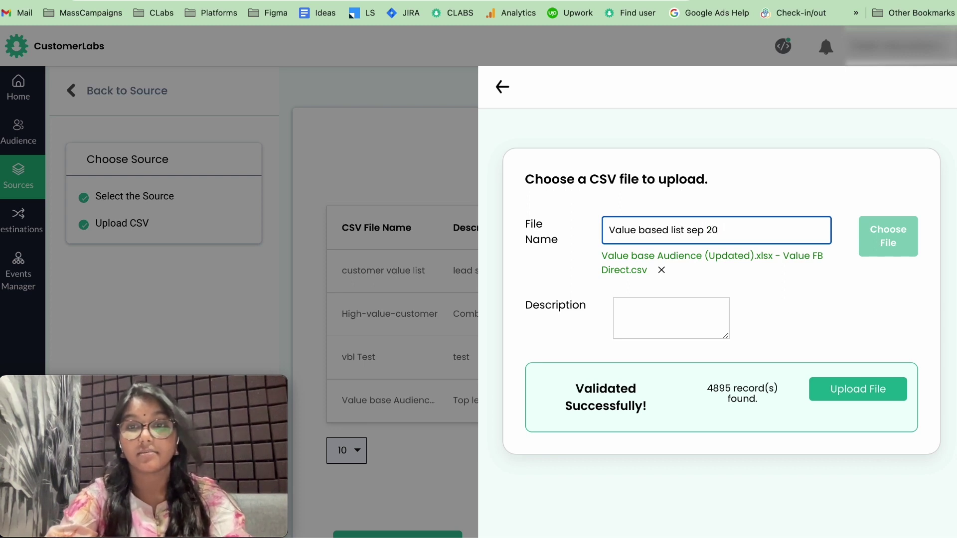
text(23)
click(637, 316)
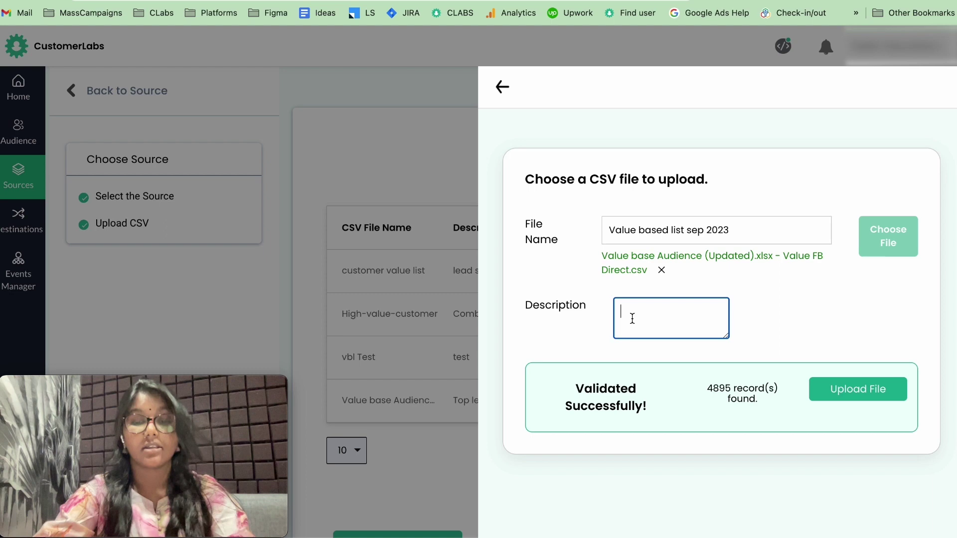
text(lead)
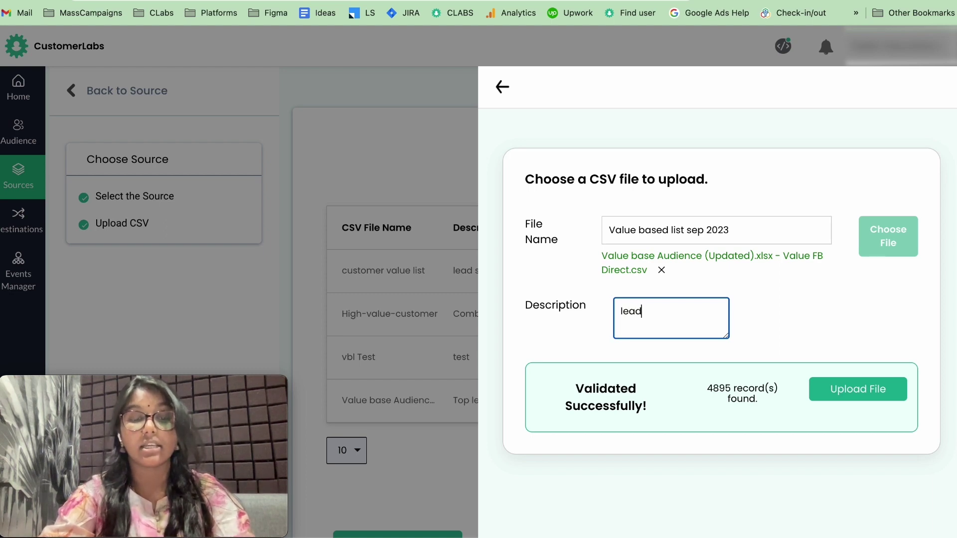
text( with intent )
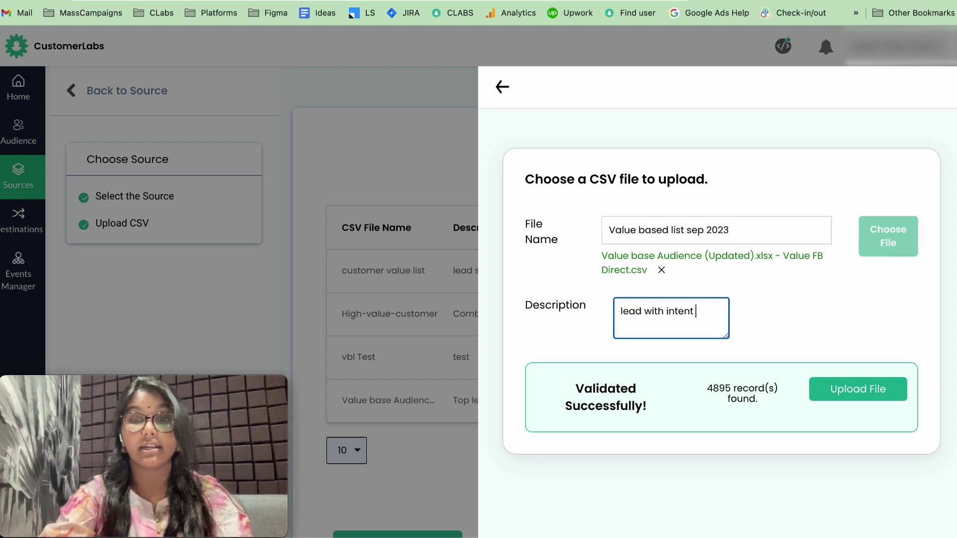
text(and value)
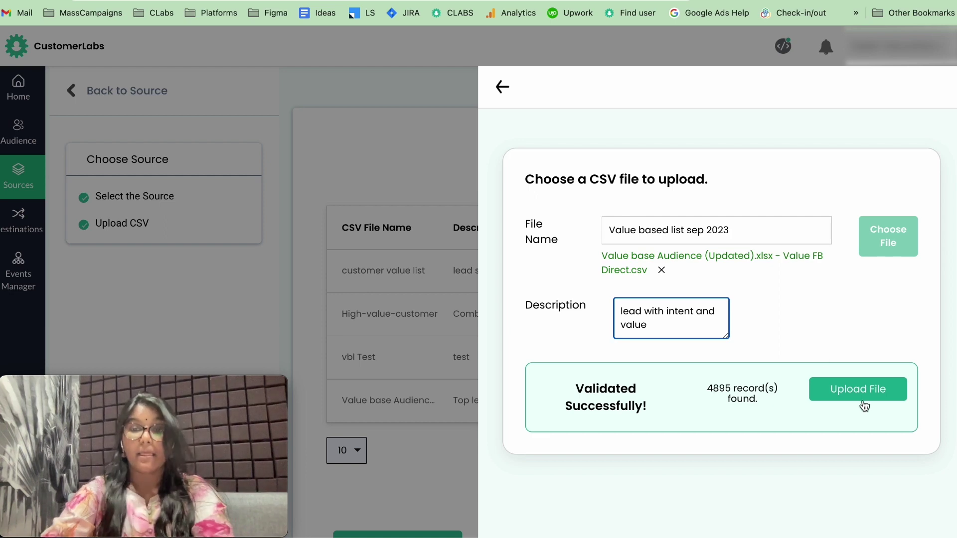
click(870, 396)
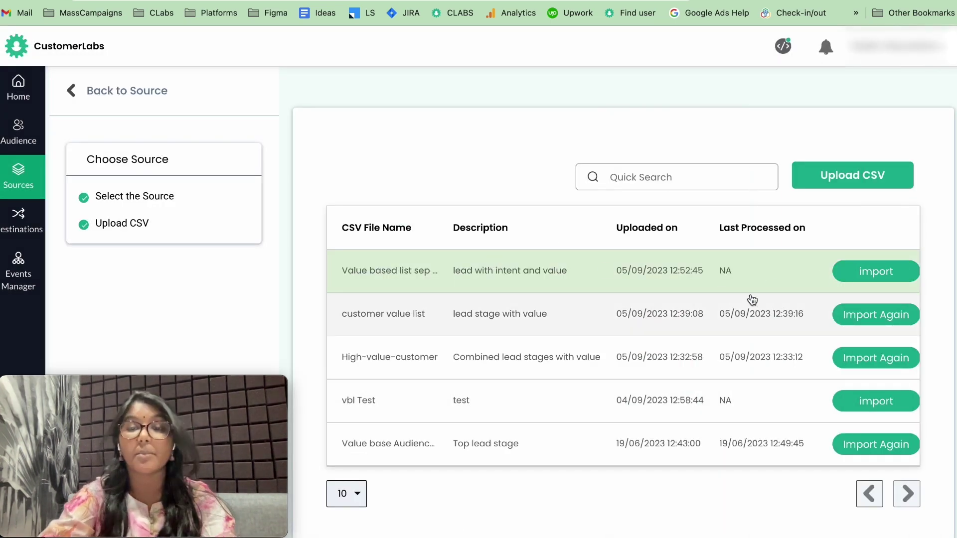
- Import all data from Value based list sep 2023 into its workflows
click(909, 279)
scroll(733, 343, down, 3)
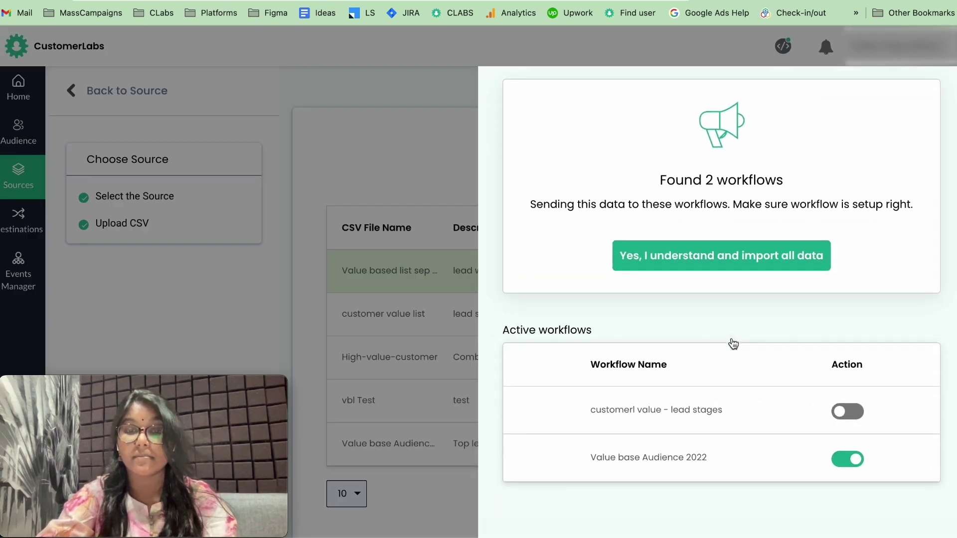
scroll(731, 343, up, 3)
click(679, 323)
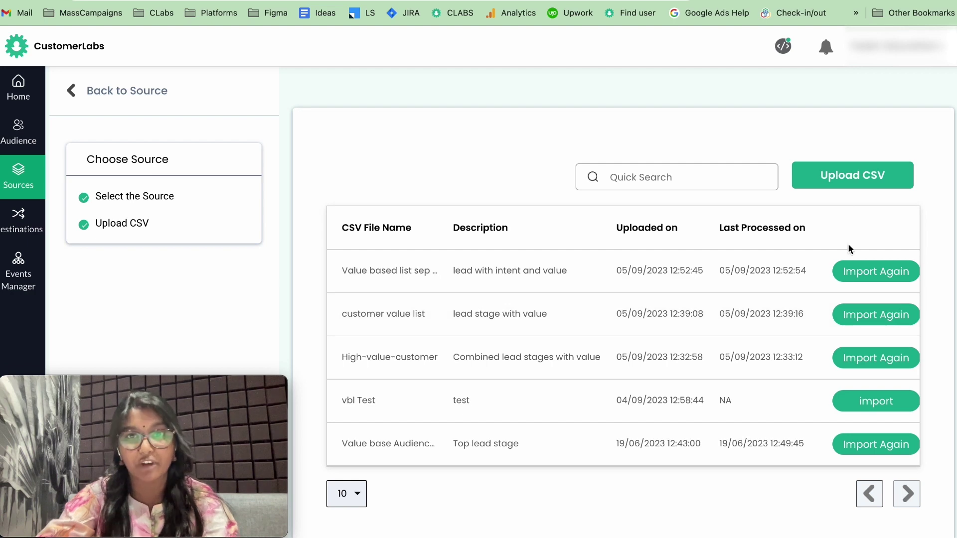
scroll(451, 374, down, 3)
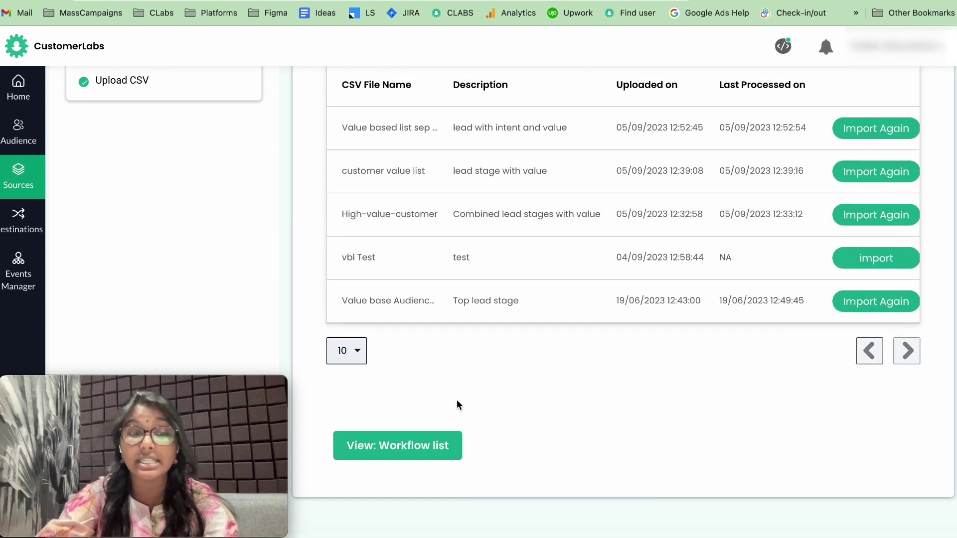
- Create a workflow named 'value based audience Facebook', fixing the typo, with a 1 min delay
click(436, 447)
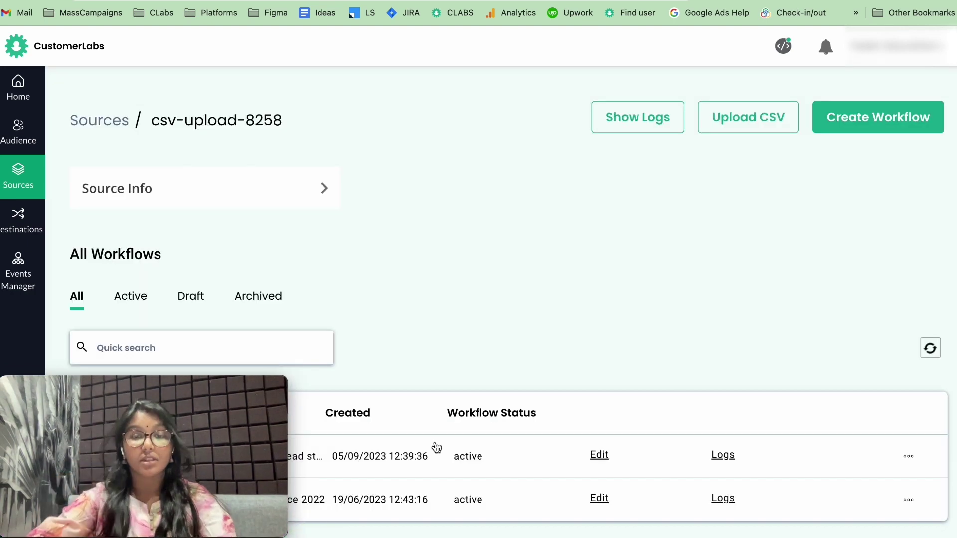
click(844, 120)
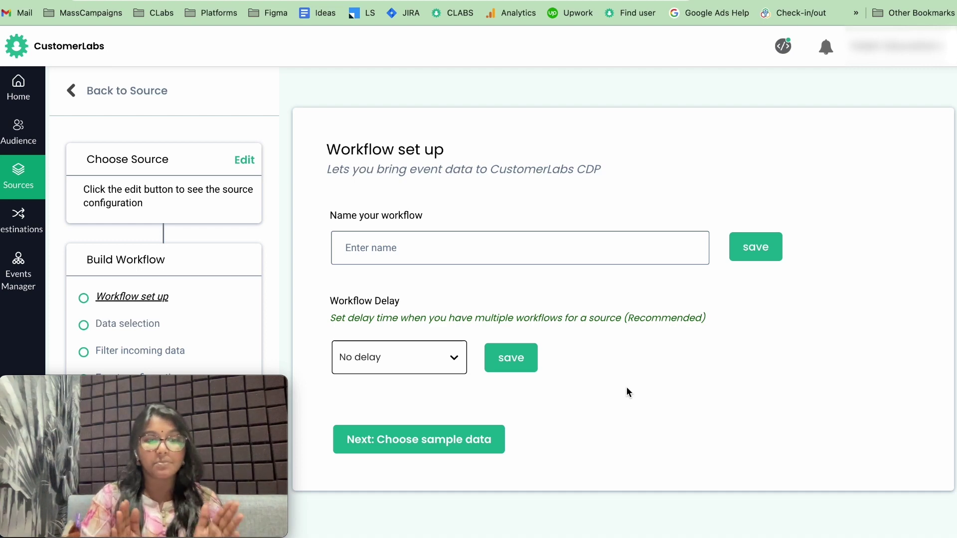
click(466, 250)
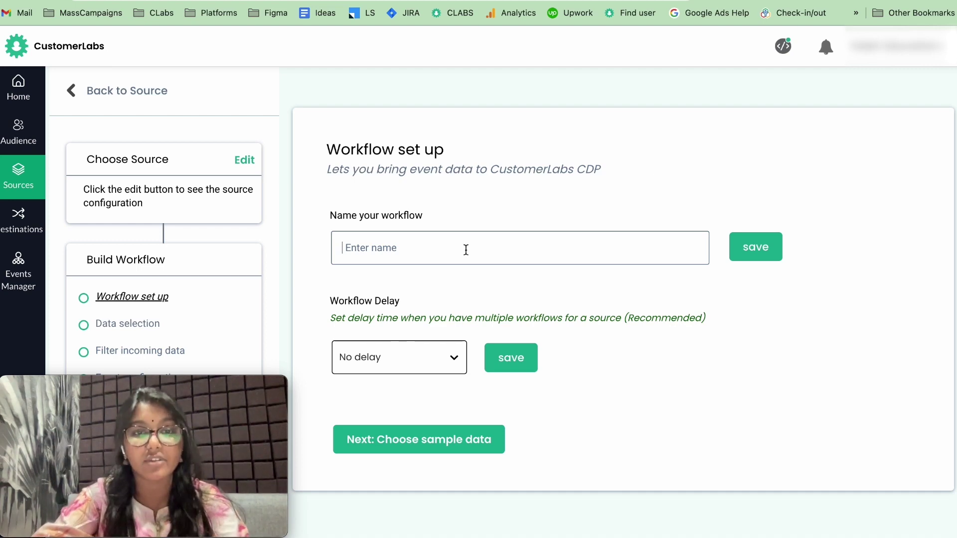
text(value based audine)
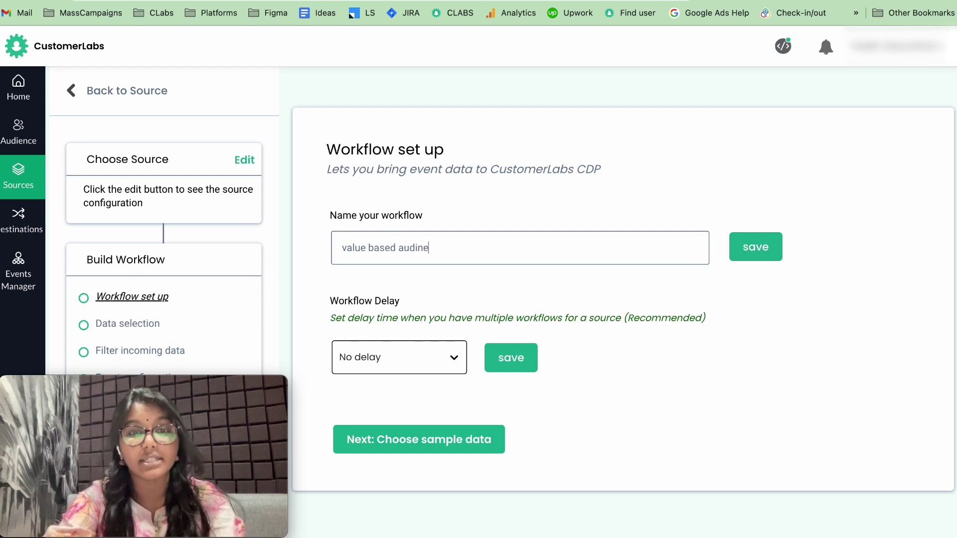
text(ce Facebook)
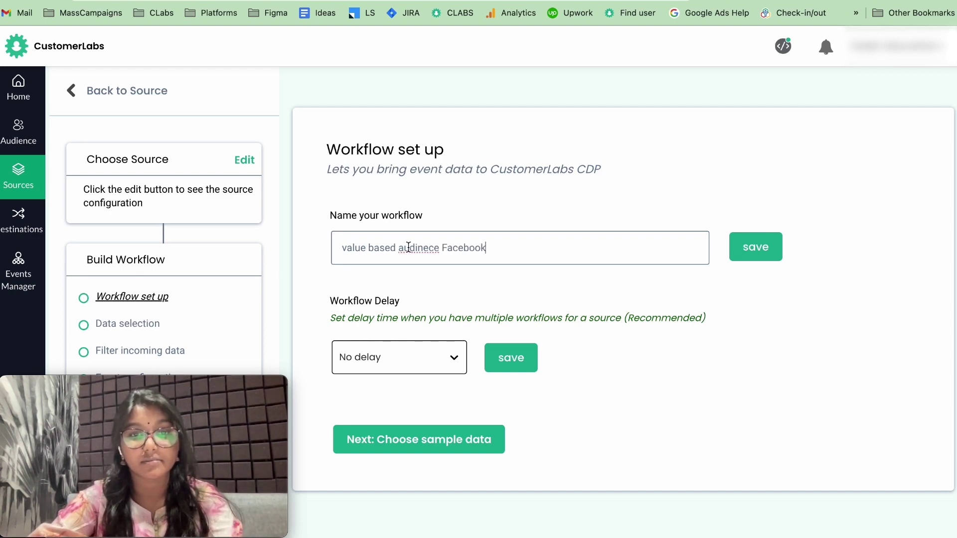
right_click(408, 247)
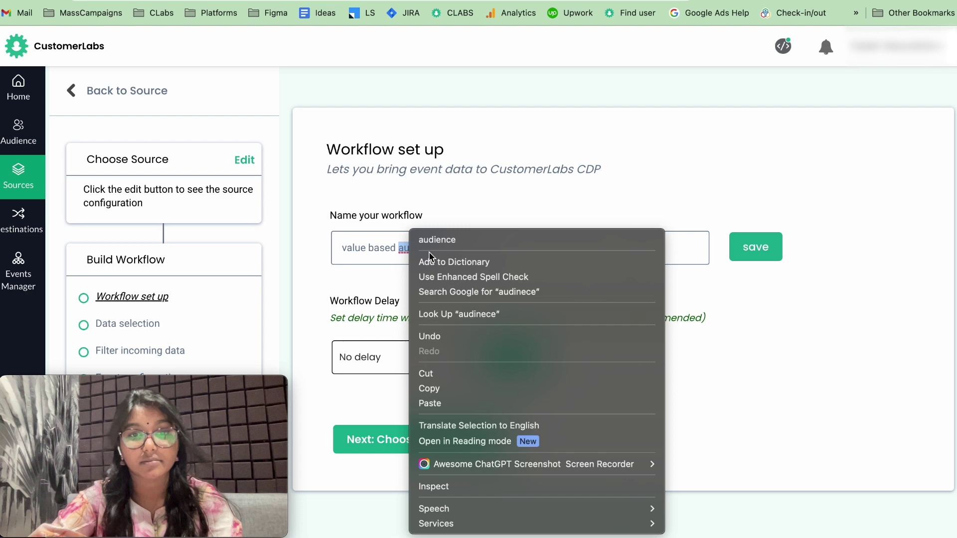
click(476, 242)
click(740, 252)
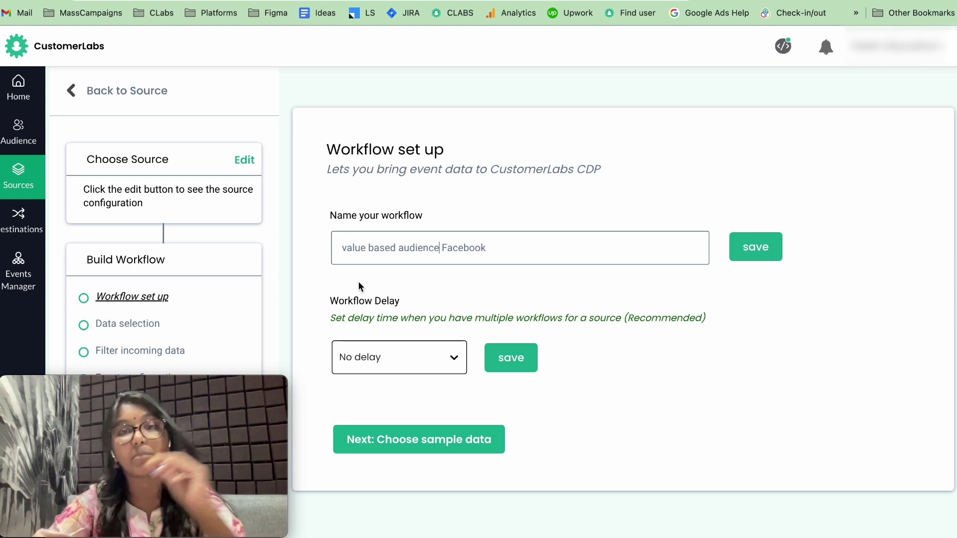
click(361, 357)
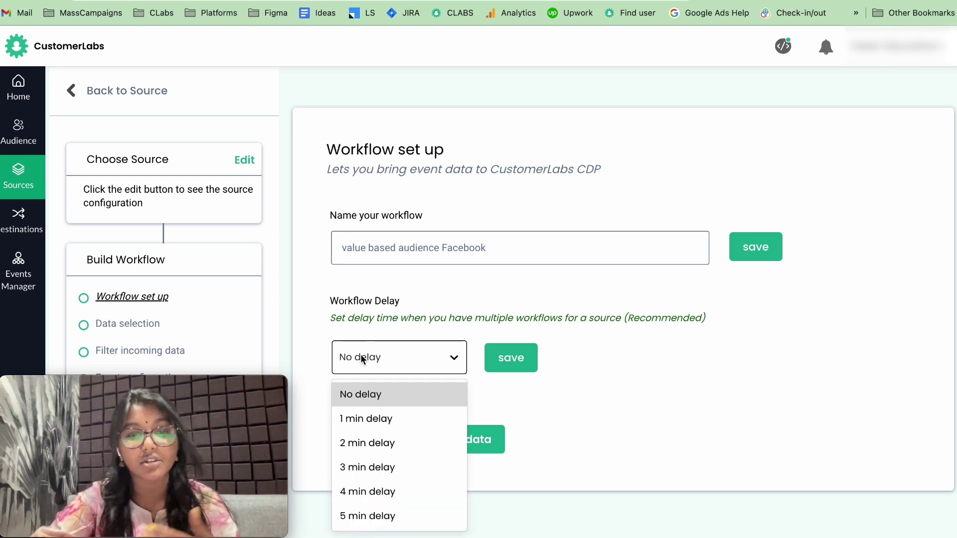
click(375, 417)
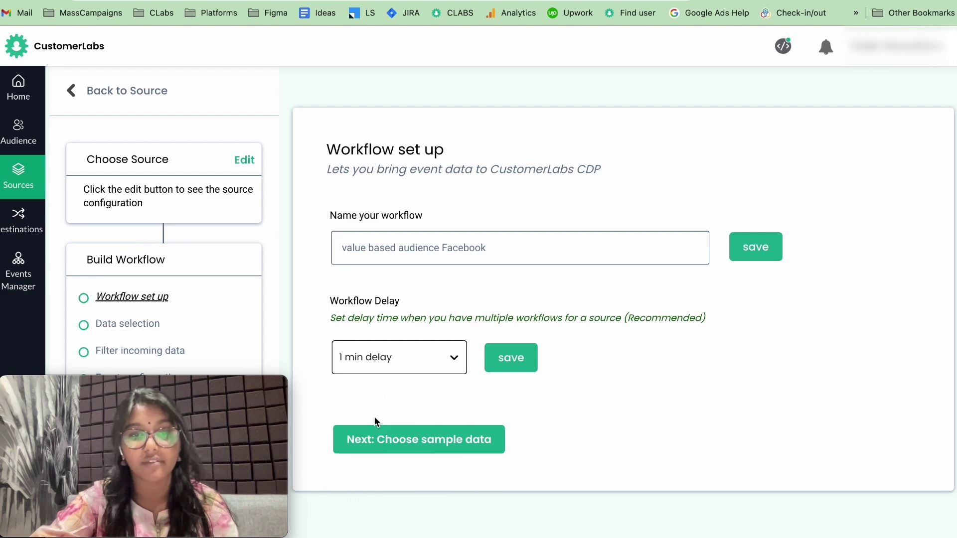
- Fetch new CSV data, use one record as the sample, and skip incoming-data filtering
click(442, 455)
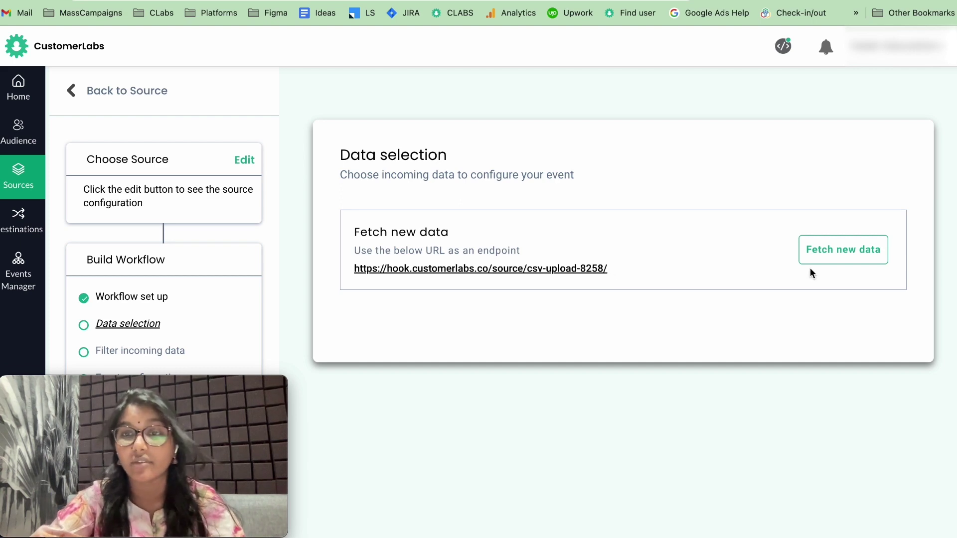
click(838, 256)
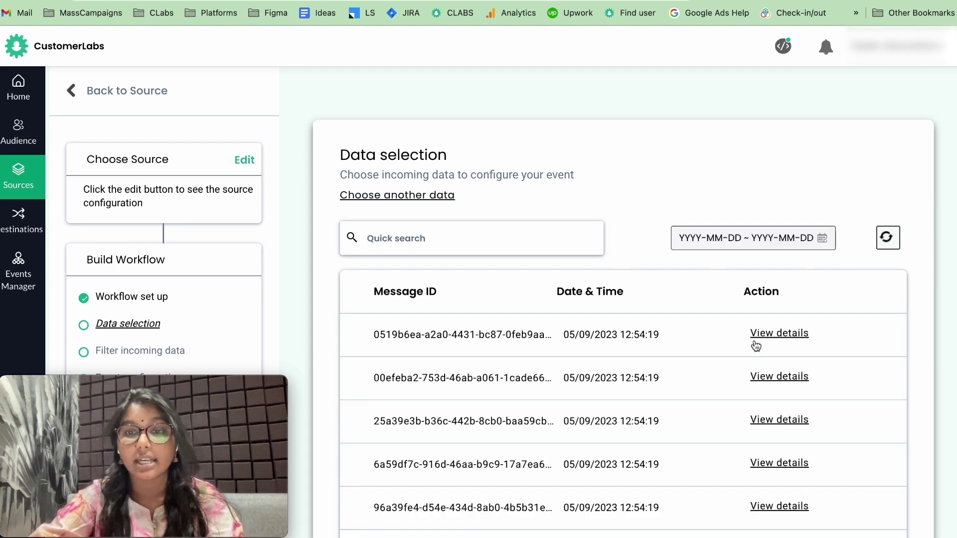
scroll(658, 441, down, 5)
scroll(656, 435, up, 5)
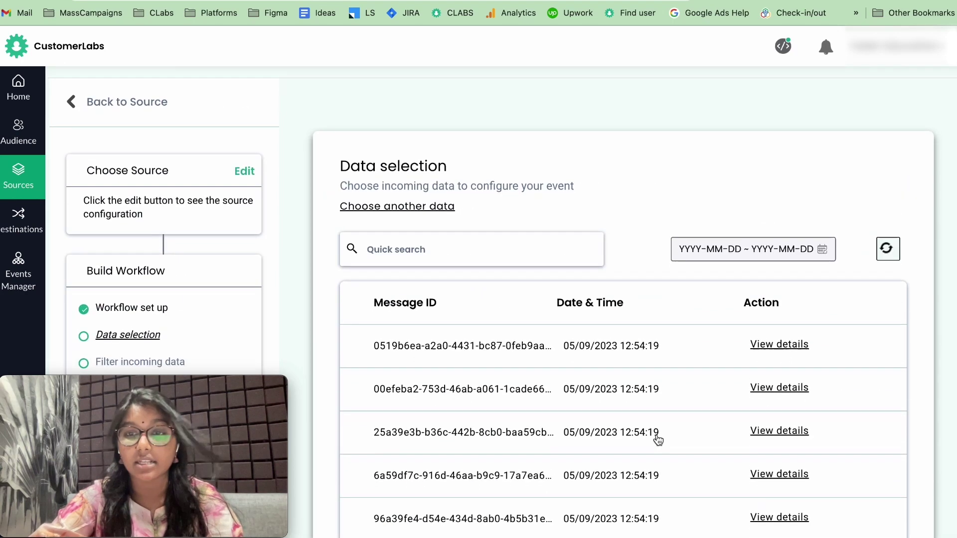
click(779, 213)
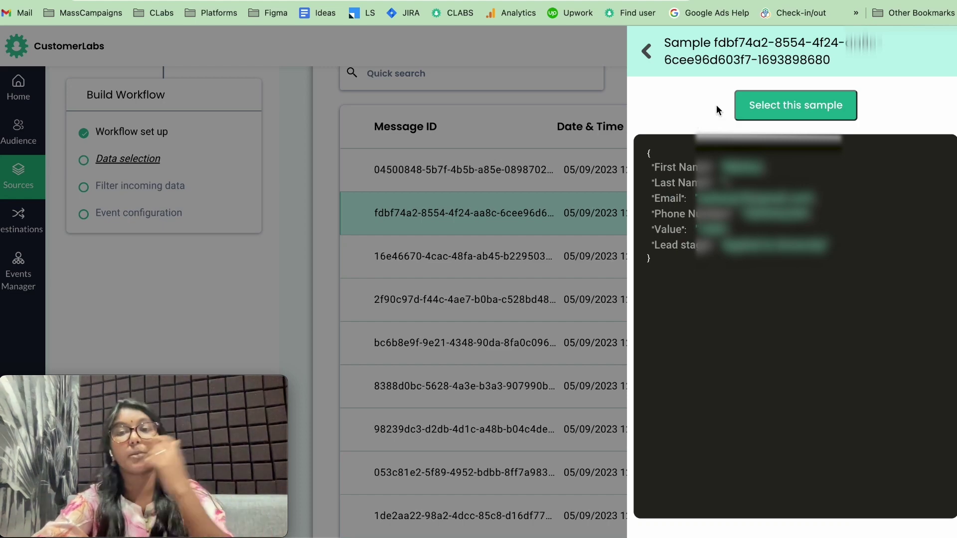
click(752, 107)
scroll(497, 357, down, 10)
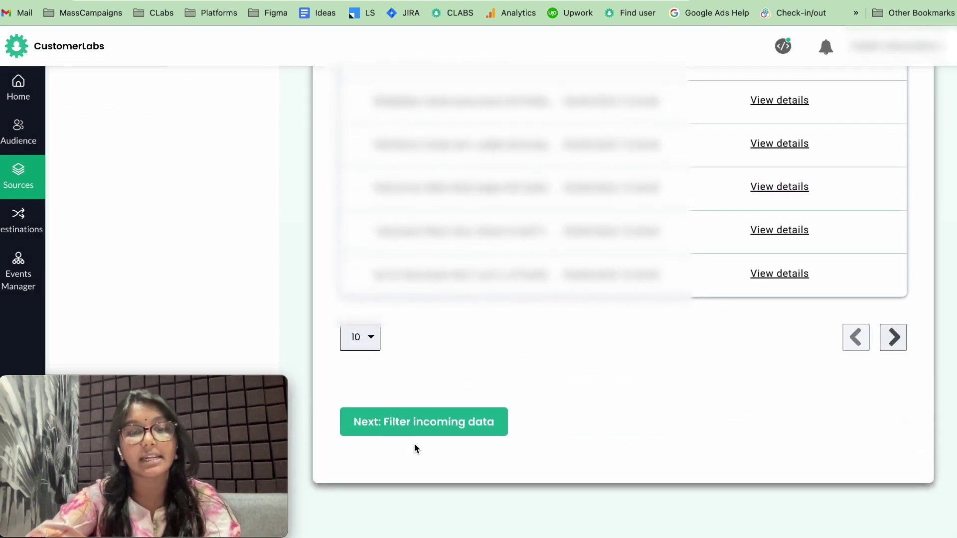
click(431, 436)
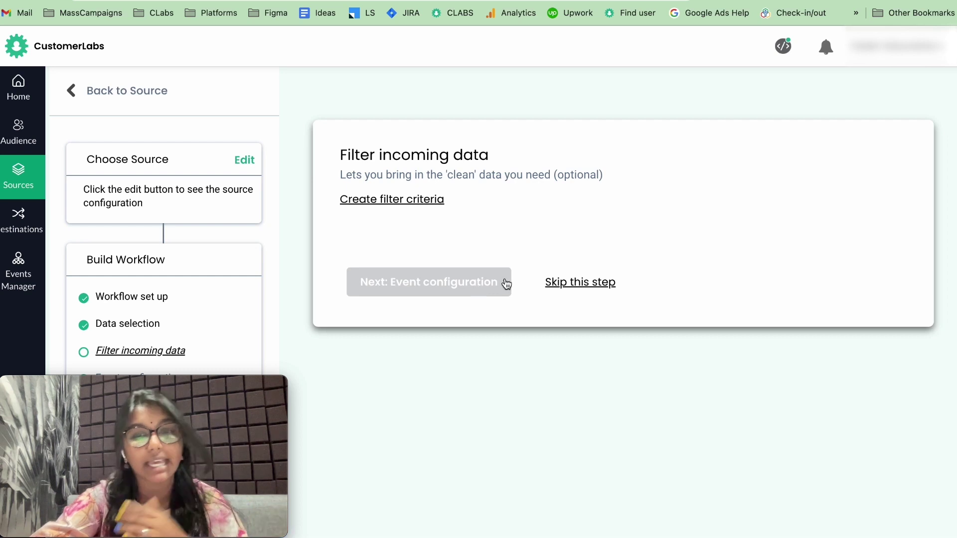
click(560, 283)
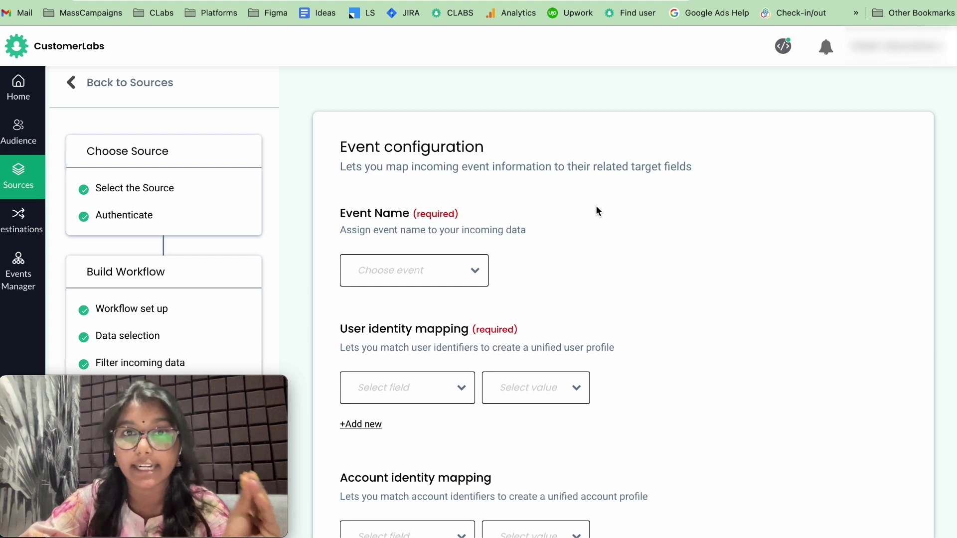
- Set the event name to a custom event called 'Value based audience'
click(406, 283)
text(cu)
click(425, 364)
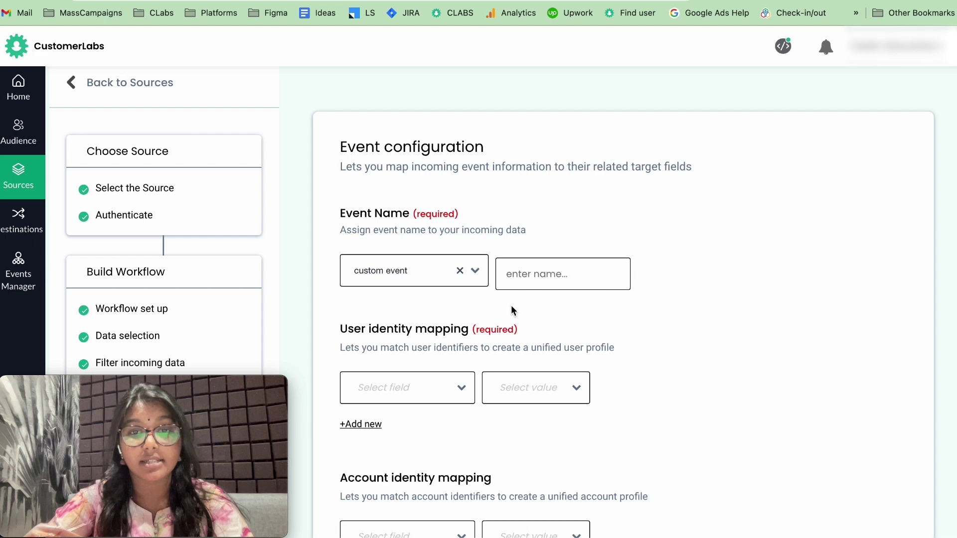
text(Value)
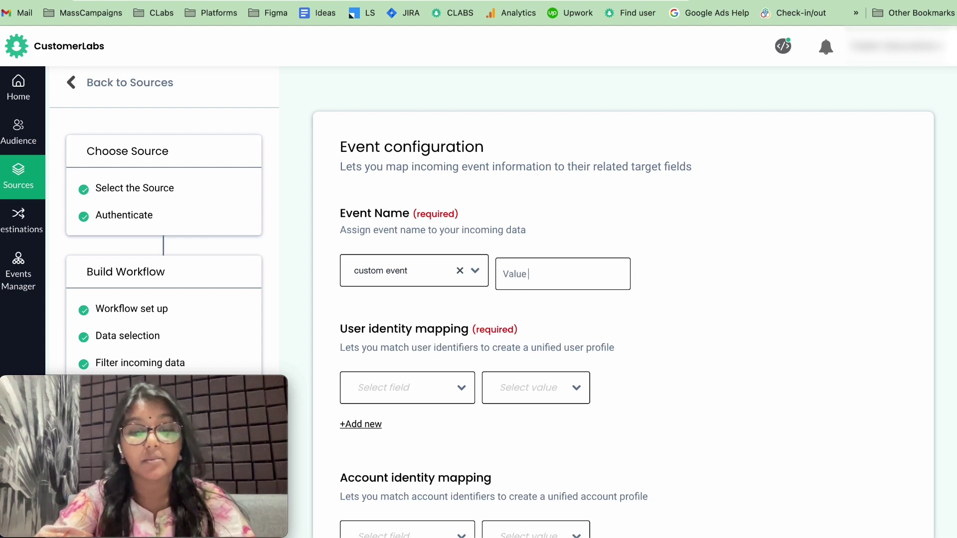
text( based audinece)
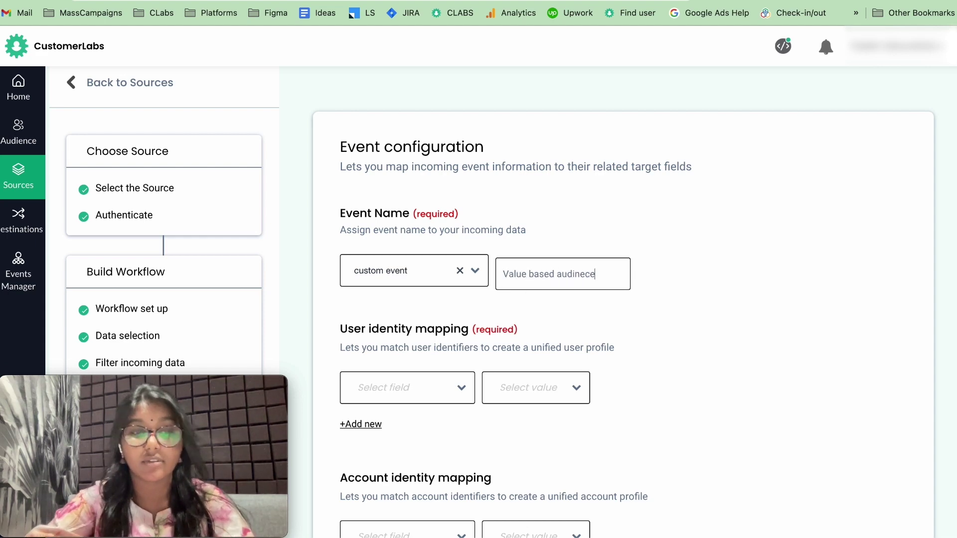
key(BackSpace)
key(BackSpace)
key(BackSpace)
key(BackSpace)
key(BackSpace)
key(BackSpace)
text(di)
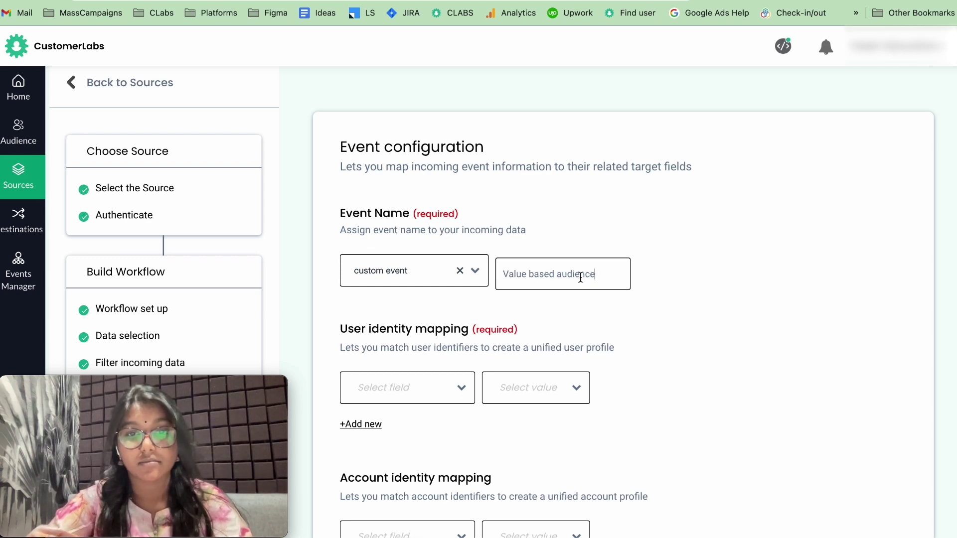
scroll(580, 277, down, 3)
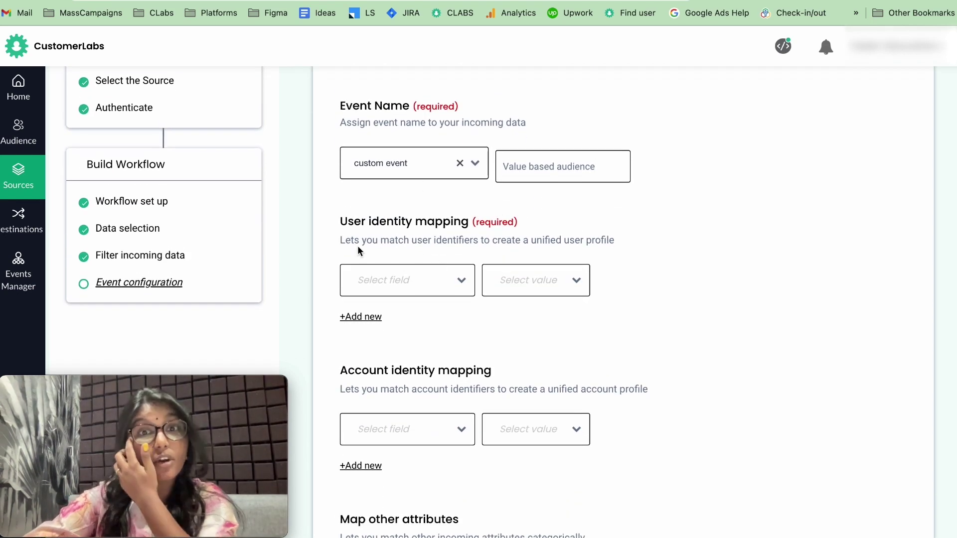
scroll(424, 221, down, 1)
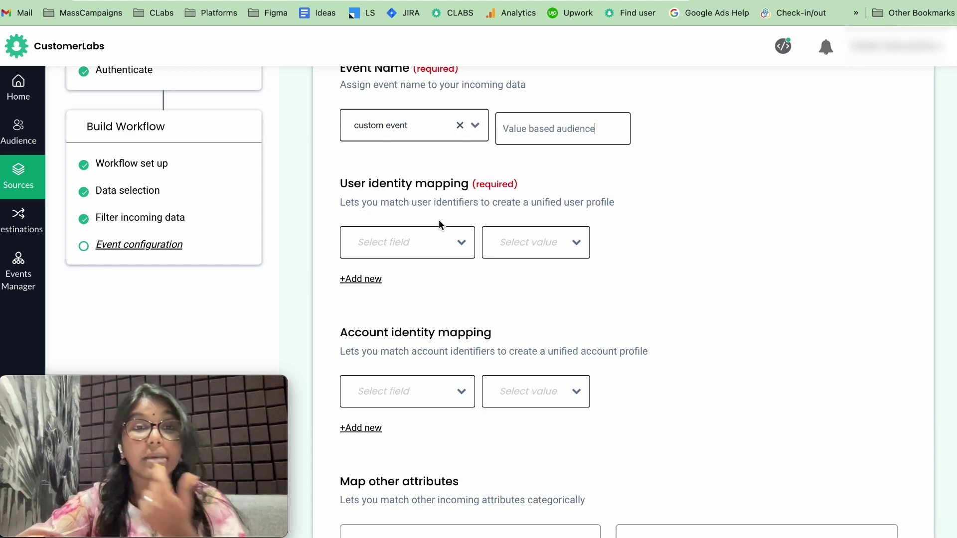
- Identify users by phone, mapped to the Phone Number value
click(410, 243)
text(pho)
click(592, 332)
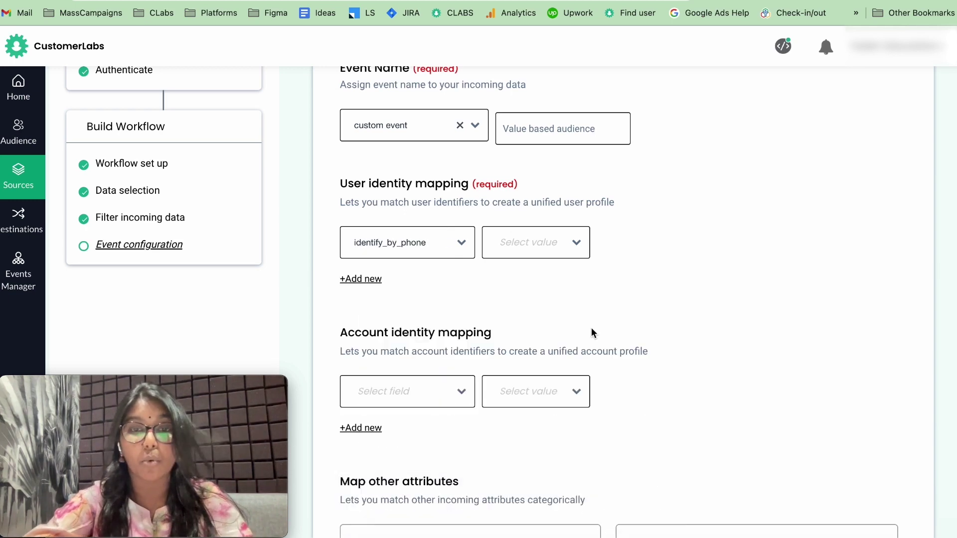
click(522, 248)
text(pho)
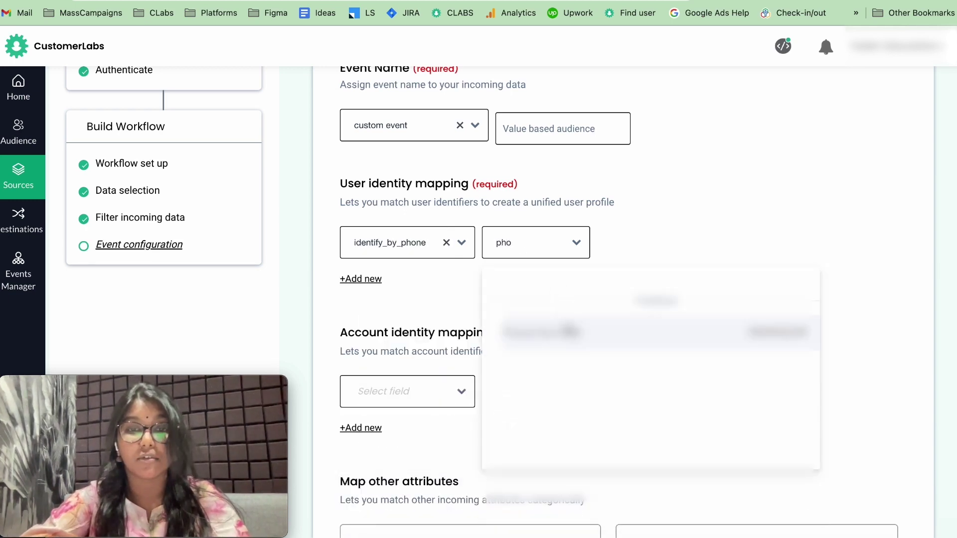
click(487, 320)
- Add an OR identity row identifying users by email, matched to the Email field
click(359, 279)
click(366, 319)
text(ema)
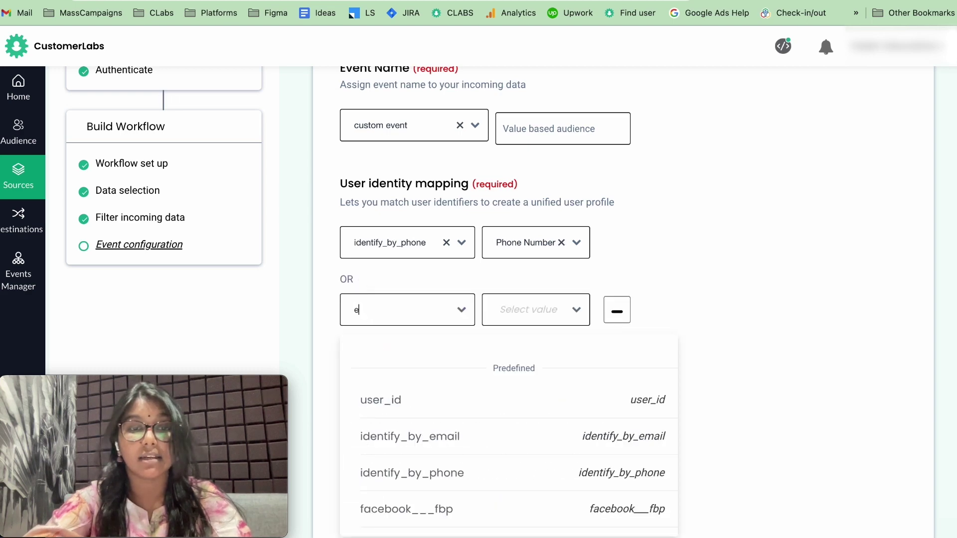
click(418, 400)
click(514, 310)
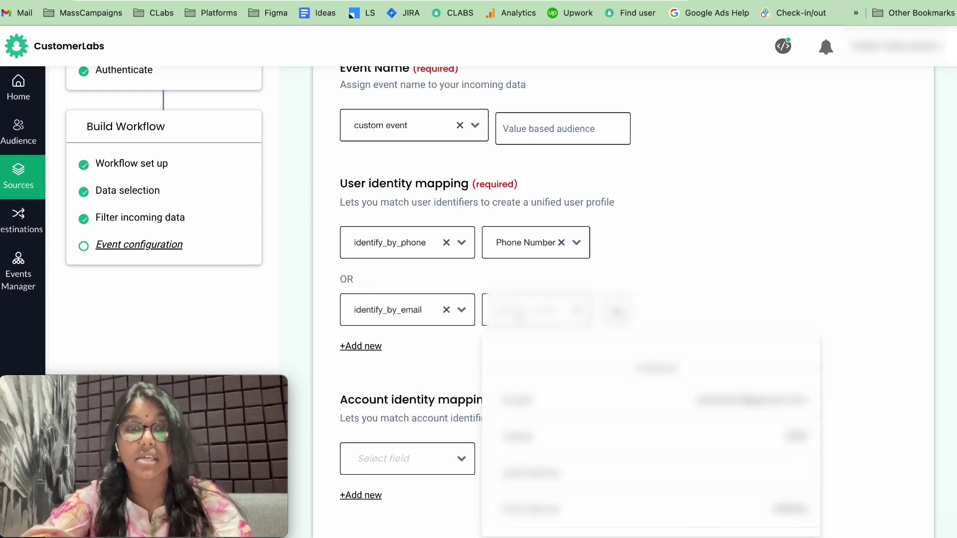
click(642, 399)
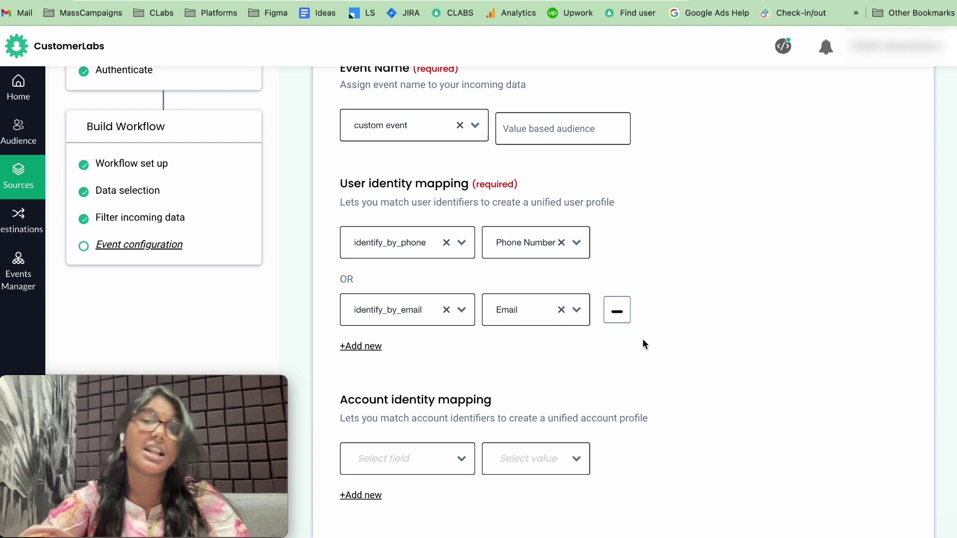
scroll(642, 339, down, 4)
scroll(623, 326, down, 4)
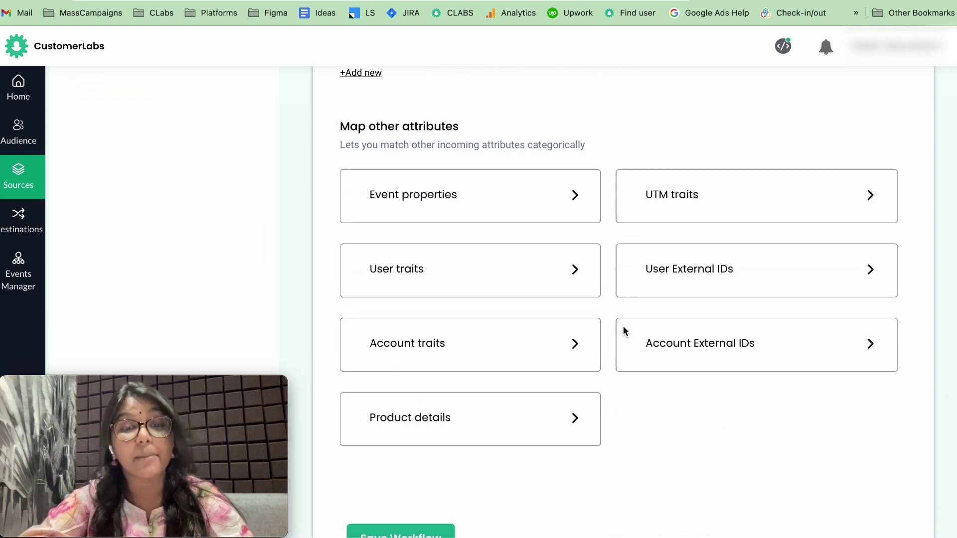
- In User traits, map first_name to First Name and last_name to Last Name
click(474, 277)
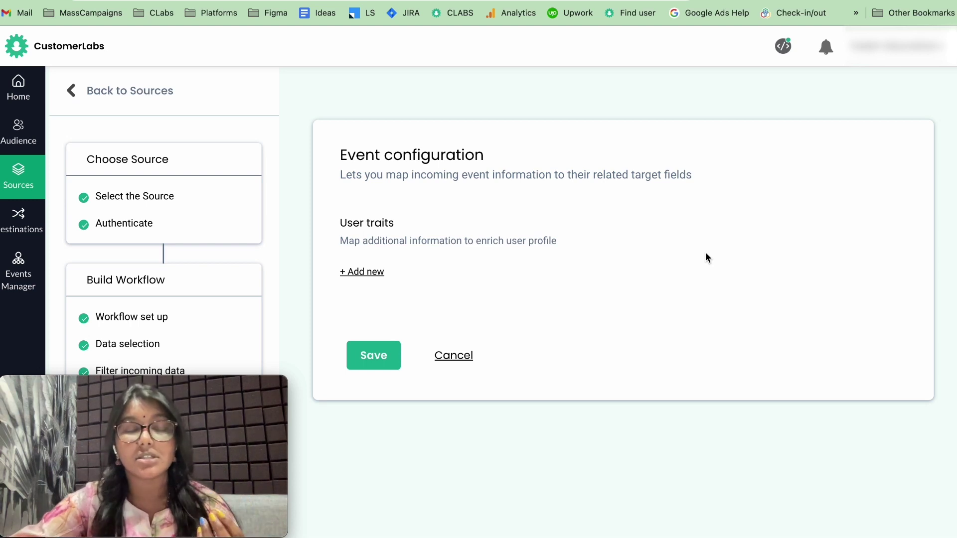
click(364, 273)
click(364, 291)
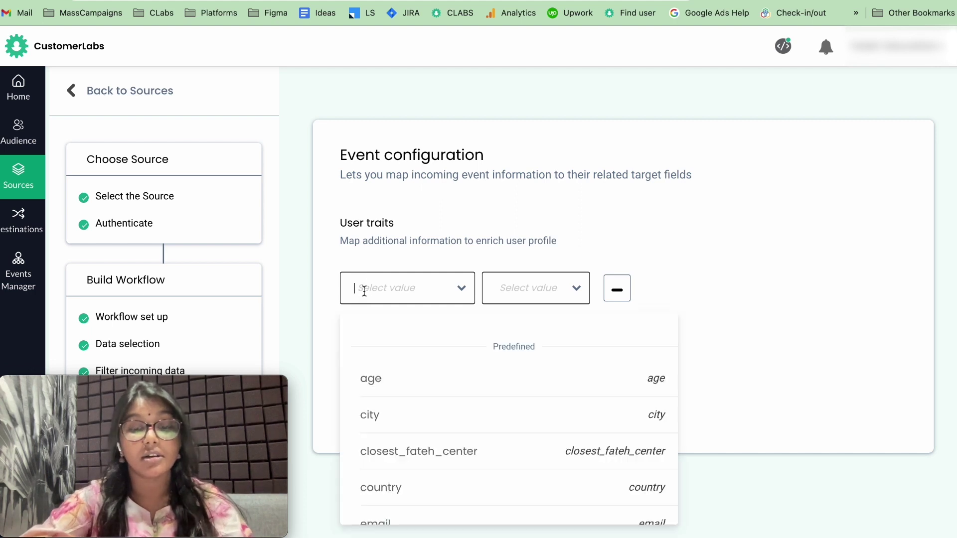
text(fir)
click(387, 379)
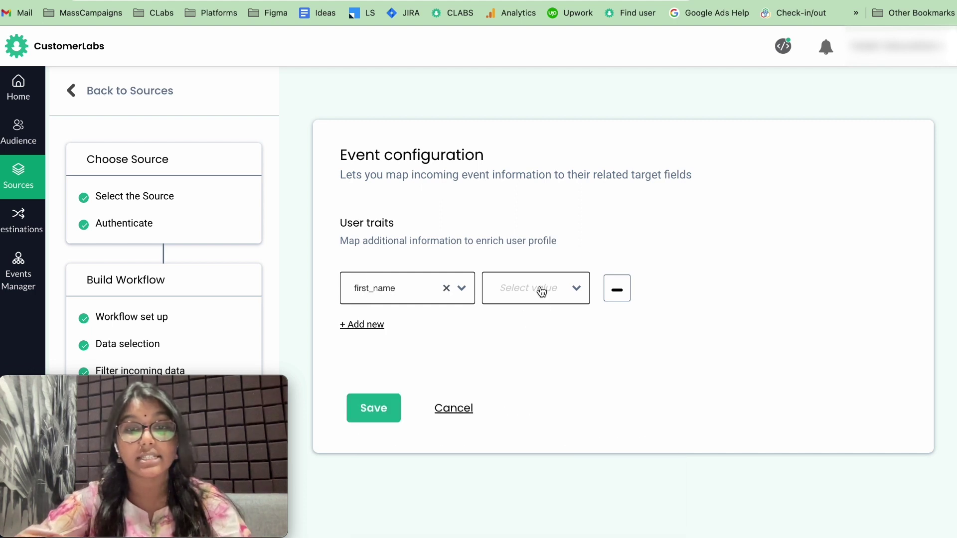
click(542, 292)
text(fir)
click(590, 377)
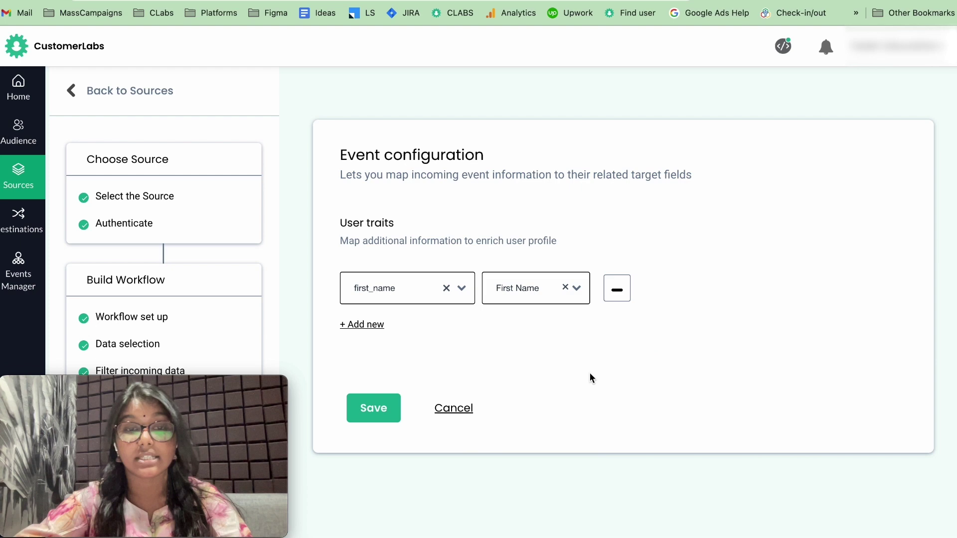
click(358, 326)
click(368, 340)
text(last)
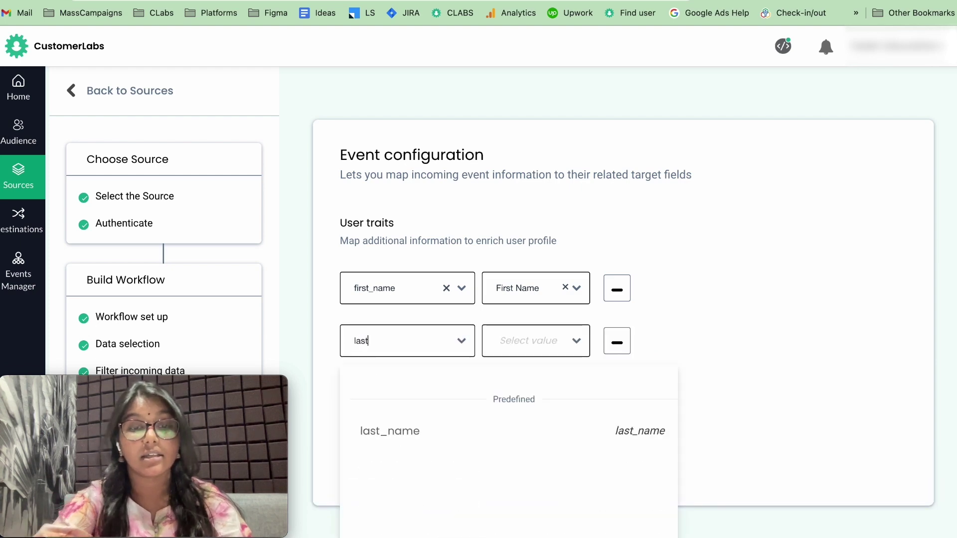
click(401, 423)
click(510, 355)
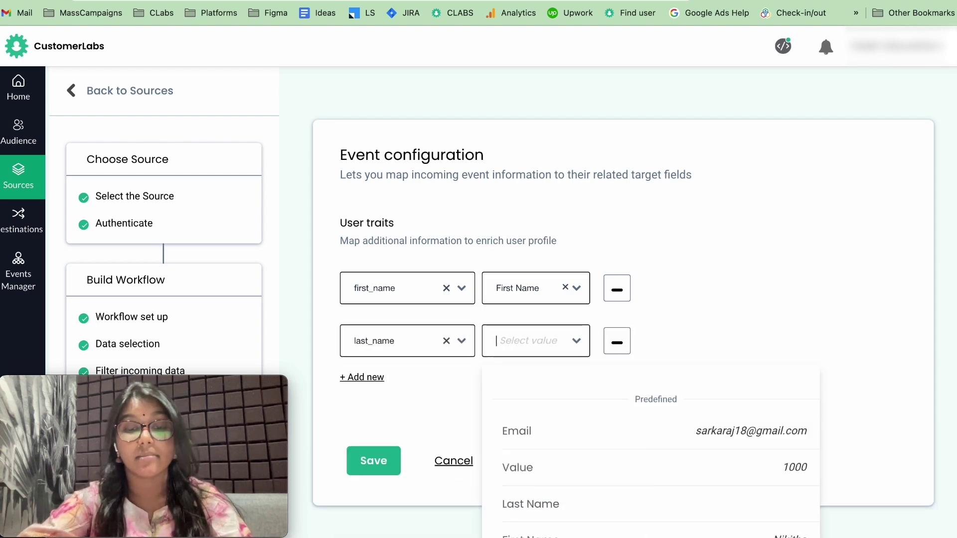
text(last)
click(546, 432)
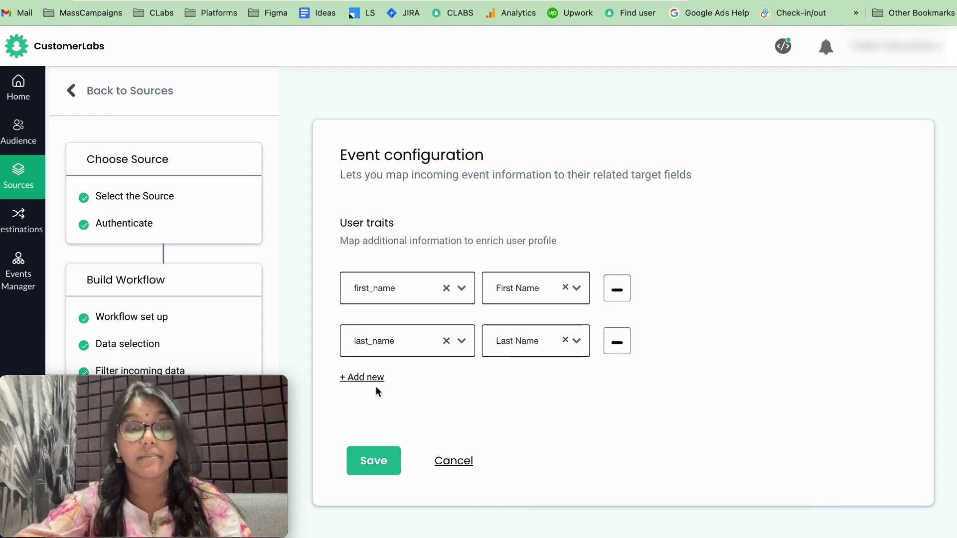
- Add trait rows mapping phone_number to Phone Number and email to Email
click(371, 378)
click(367, 397)
text(ph)
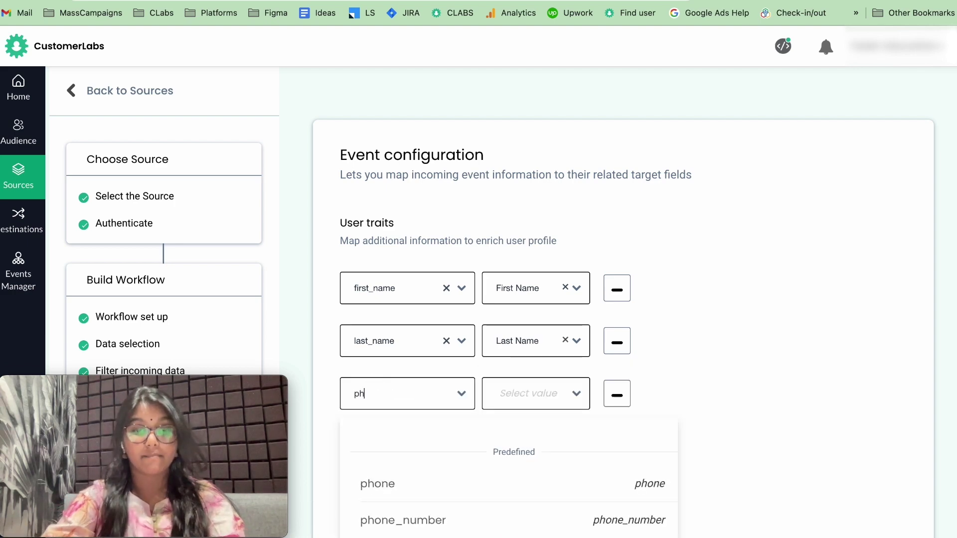
text(oen)
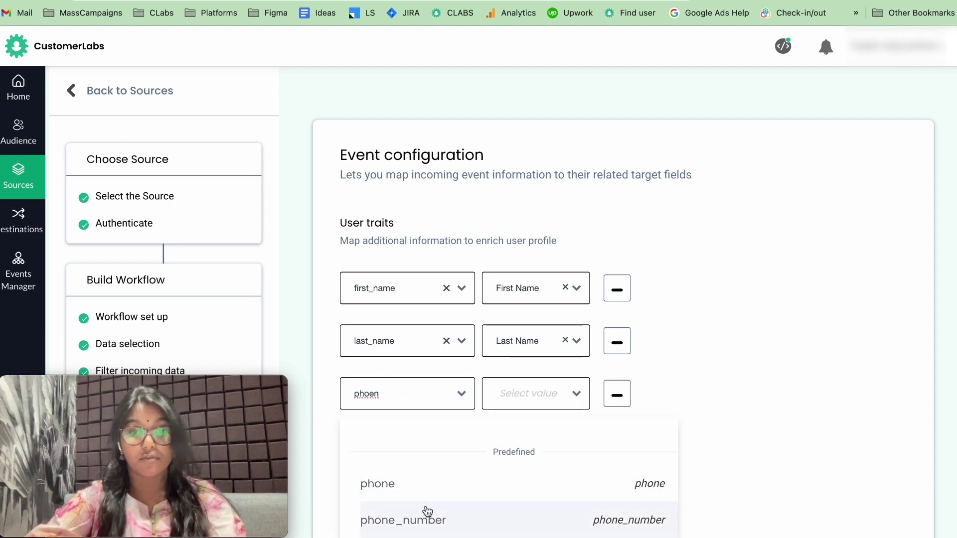
click(426, 513)
click(505, 393)
text(pho)
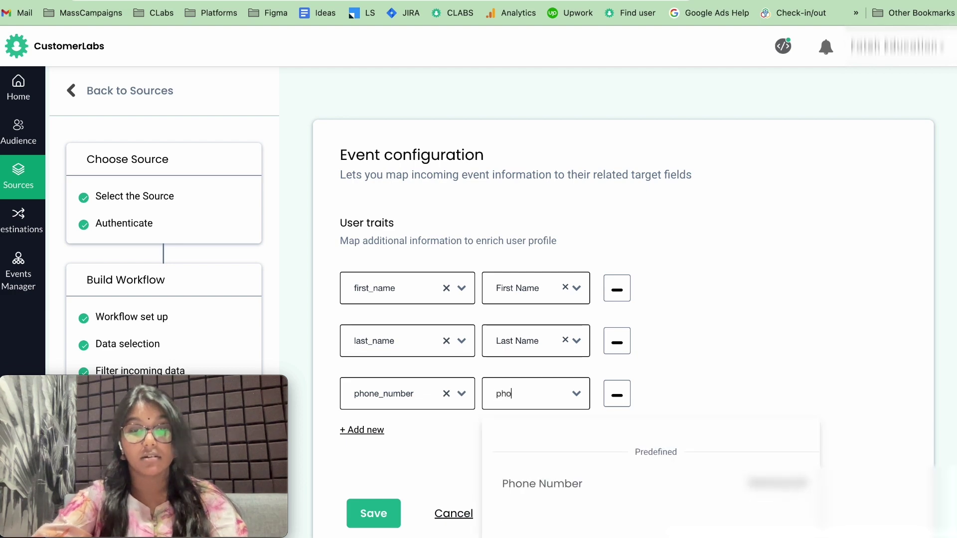
click(513, 482)
scroll(711, 378, down, 1)
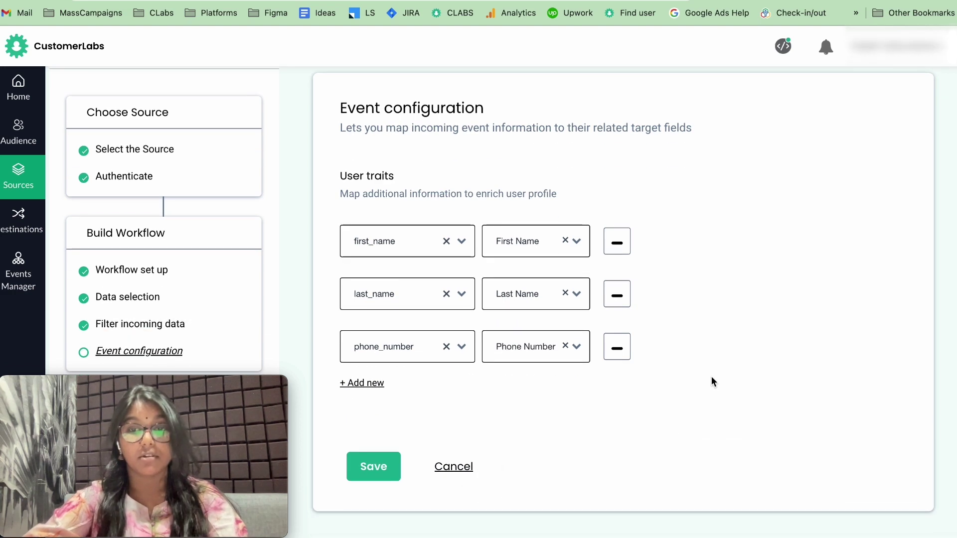
click(380, 384)
click(385, 403)
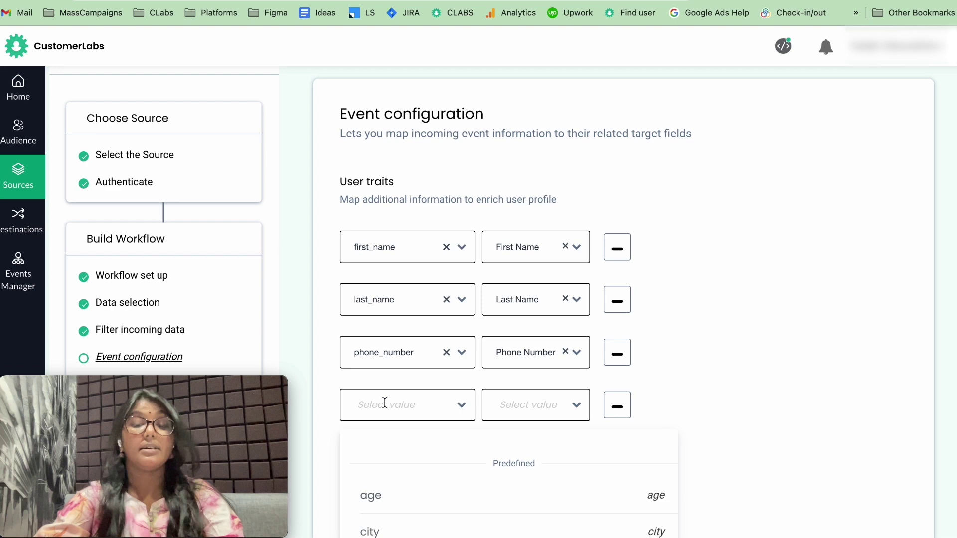
text(emai)
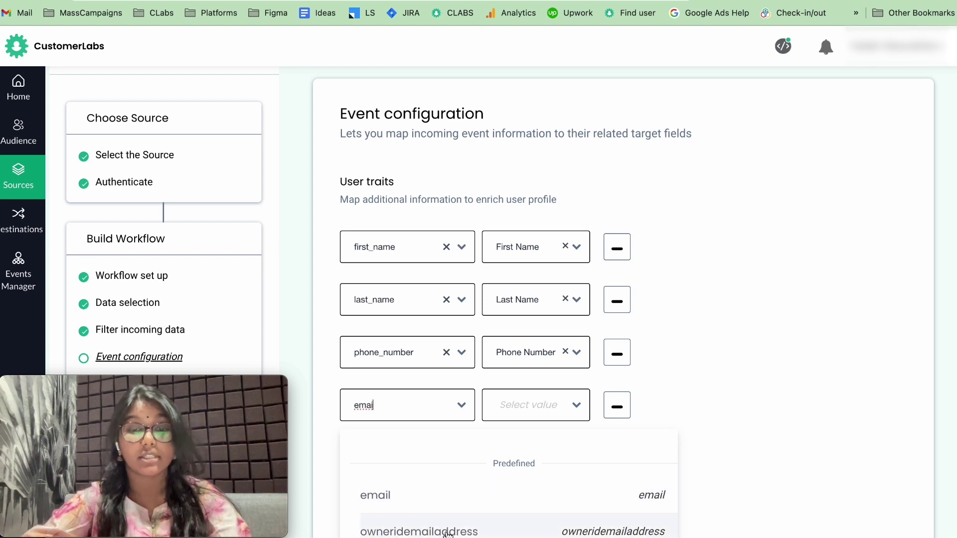
scroll(446, 532, down, 2)
click(438, 453)
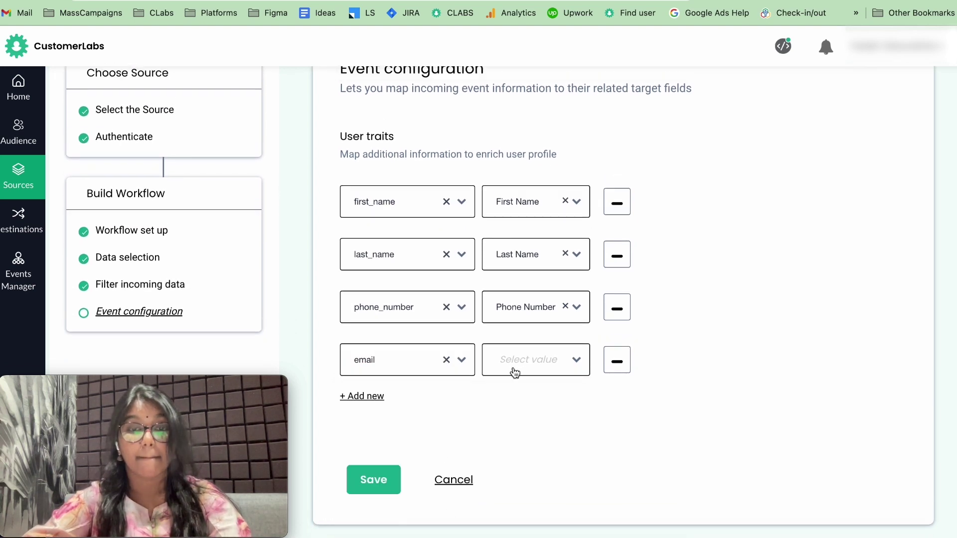
click(527, 360)
text(ema)
click(544, 441)
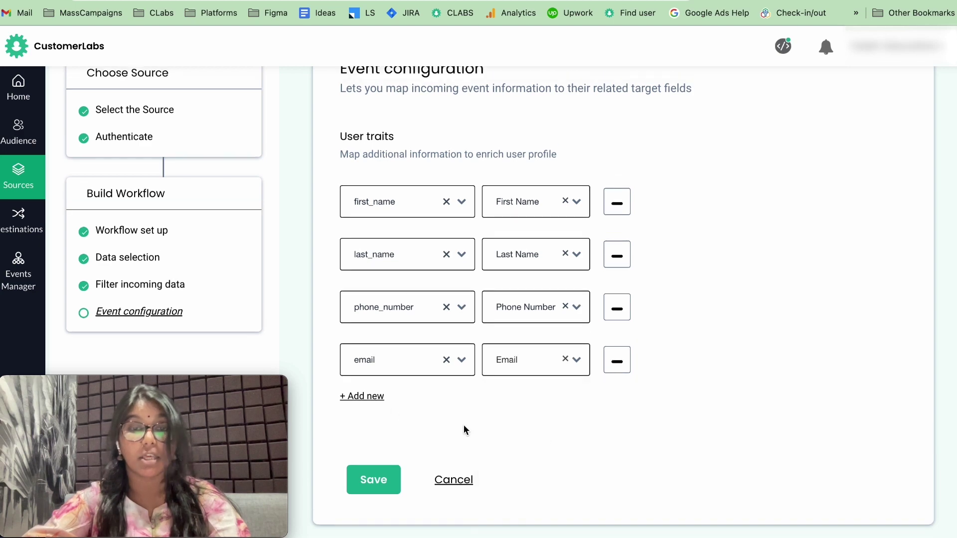
- Add trait rows mapping lead_stage to Lead stage and user_value to Value
click(347, 397)
scroll(499, 374, down, 2)
click(420, 360)
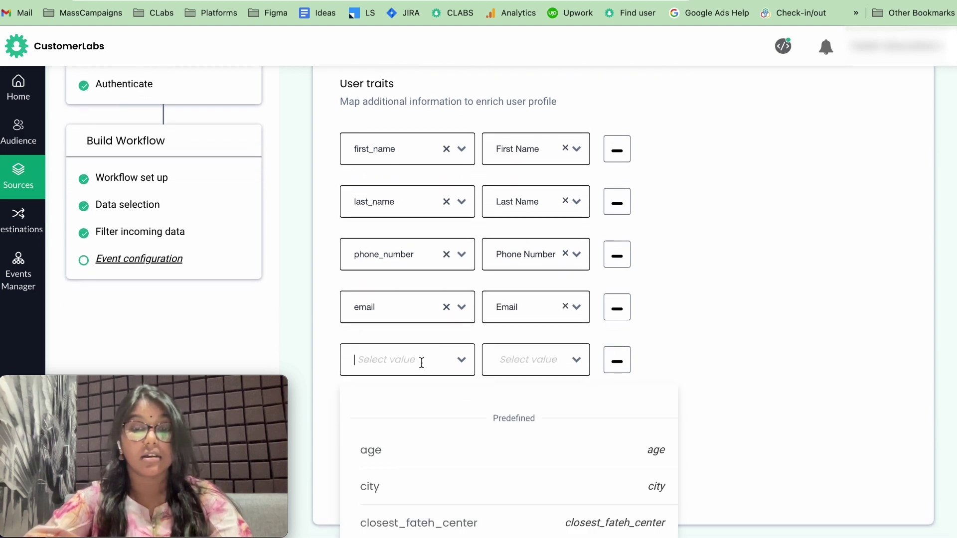
text(lead)
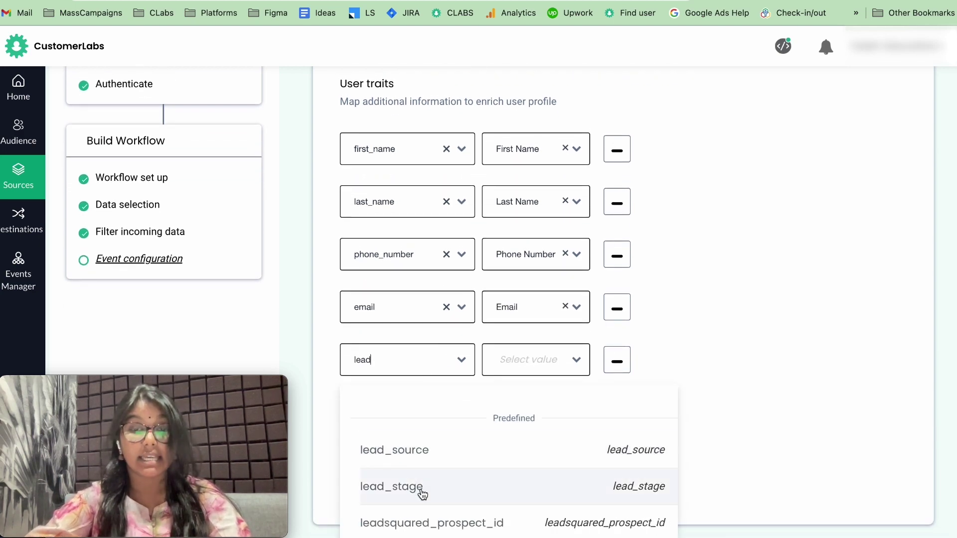
click(422, 488)
click(530, 360)
text(lead)
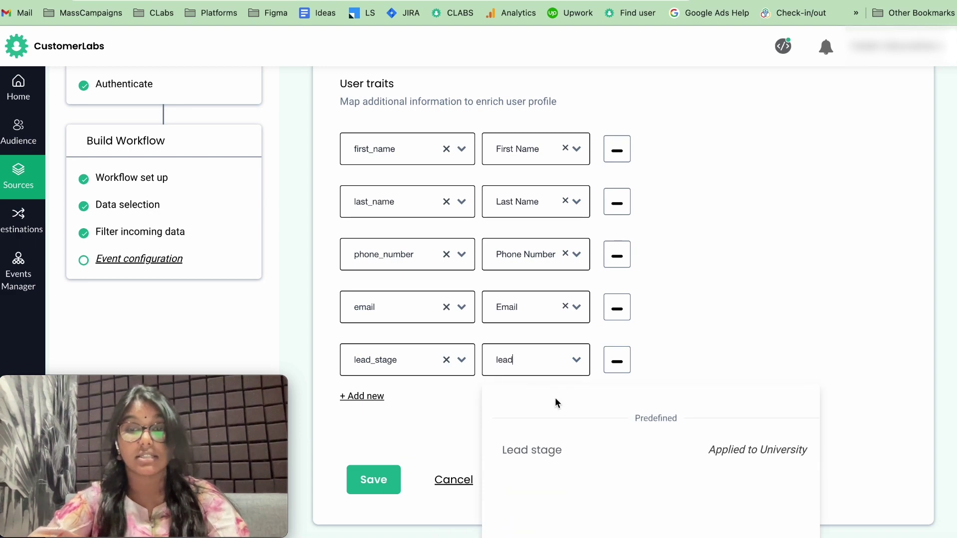
click(567, 456)
click(353, 396)
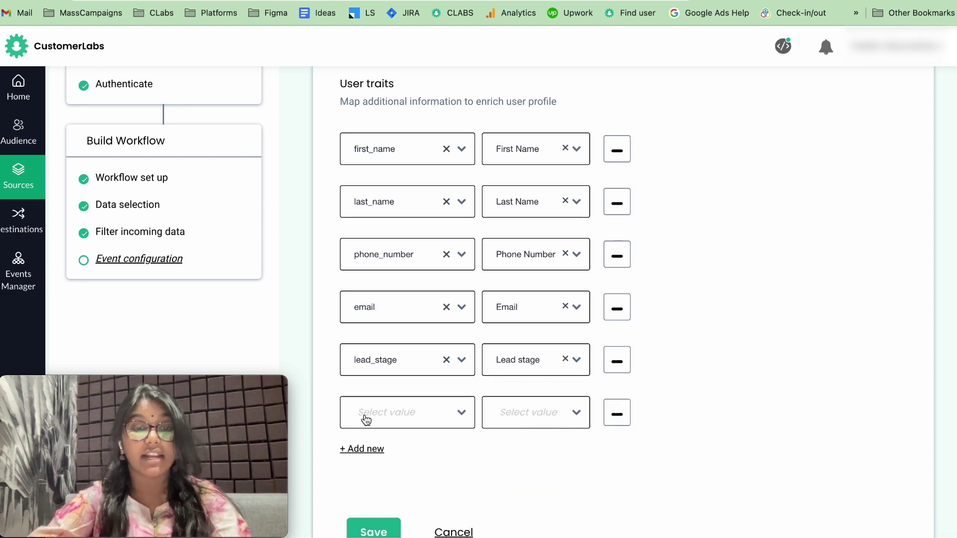
click(367, 420)
text(use)
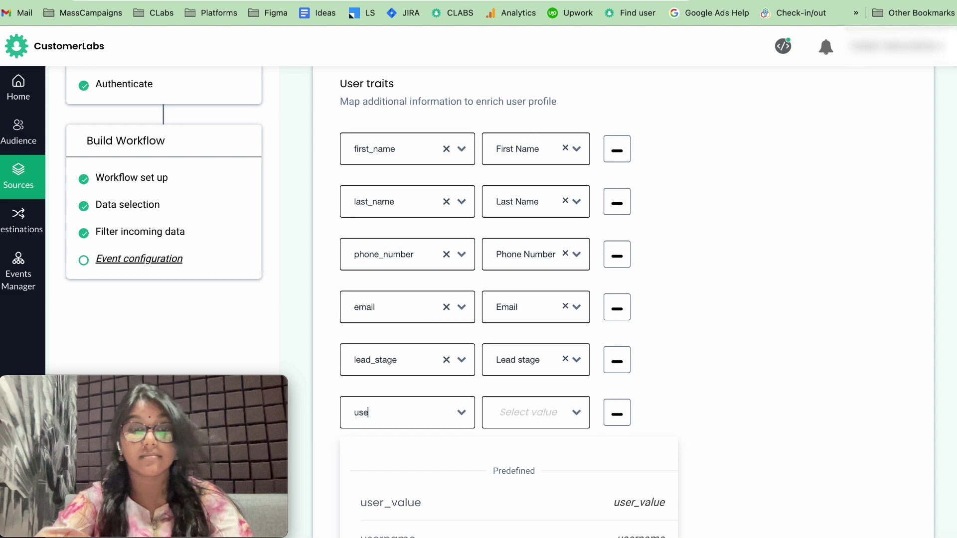
text(r)
click(390, 502)
click(514, 417)
text(v)
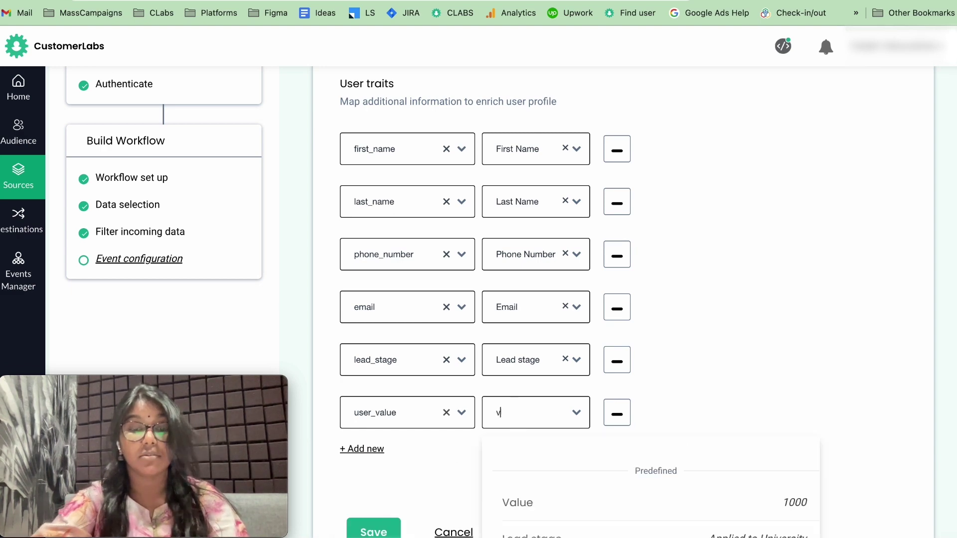
text(alu)
click(582, 506)
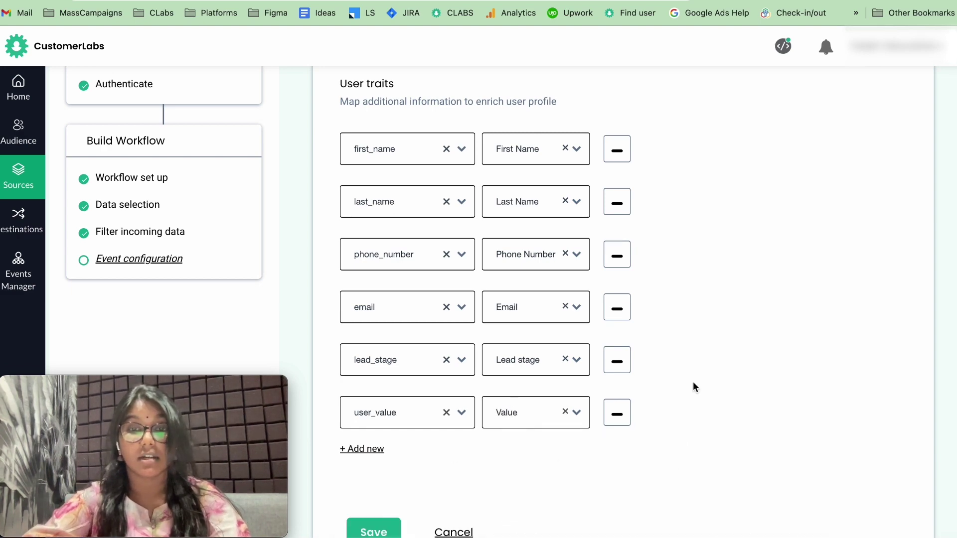
scroll(695, 387, down, 2)
scroll(695, 352, down, 1)
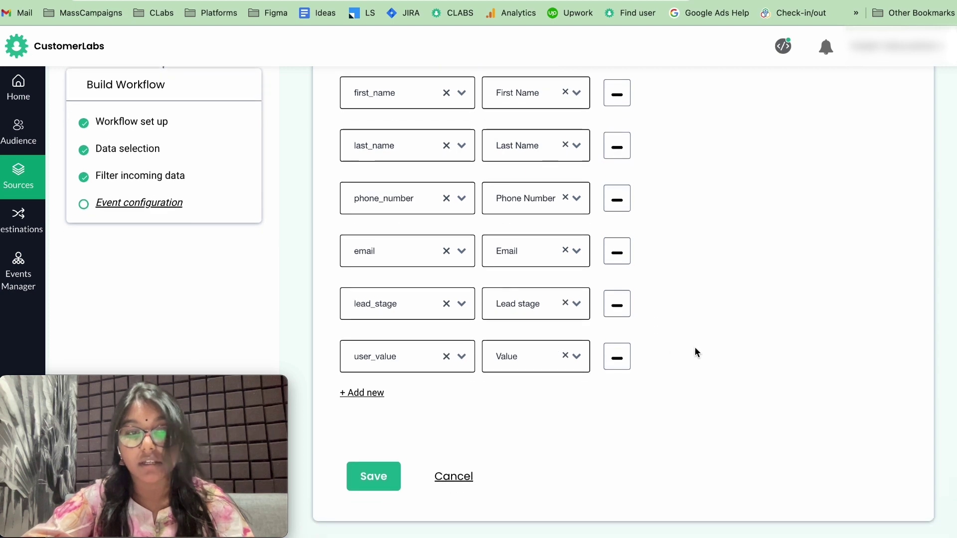
- Save the user trait mappings, then save the whole workflow
click(370, 479)
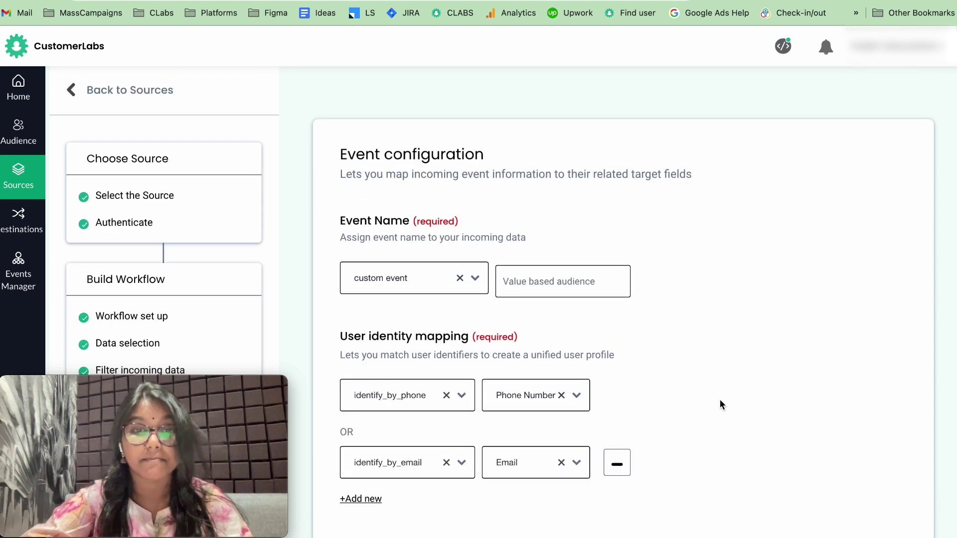
scroll(720, 399, down, 10)
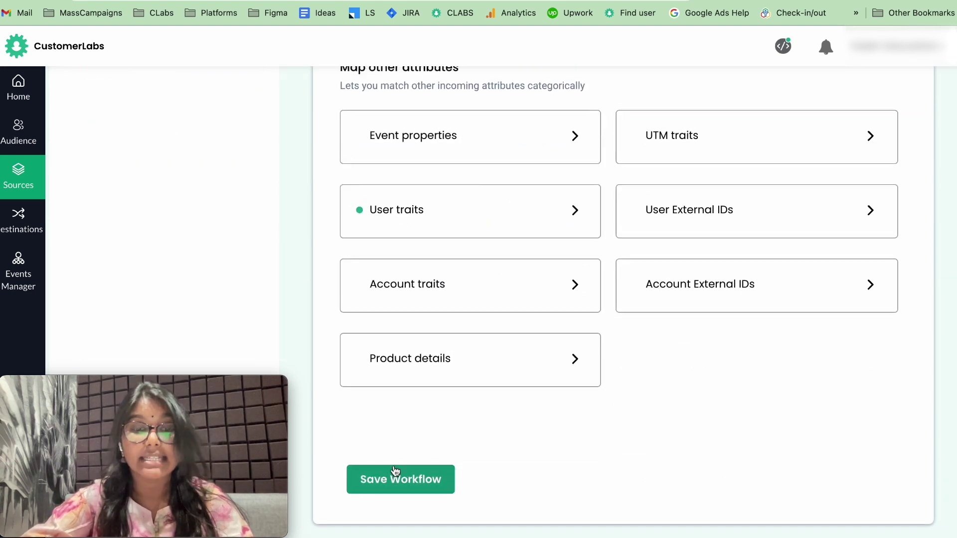
click(396, 475)
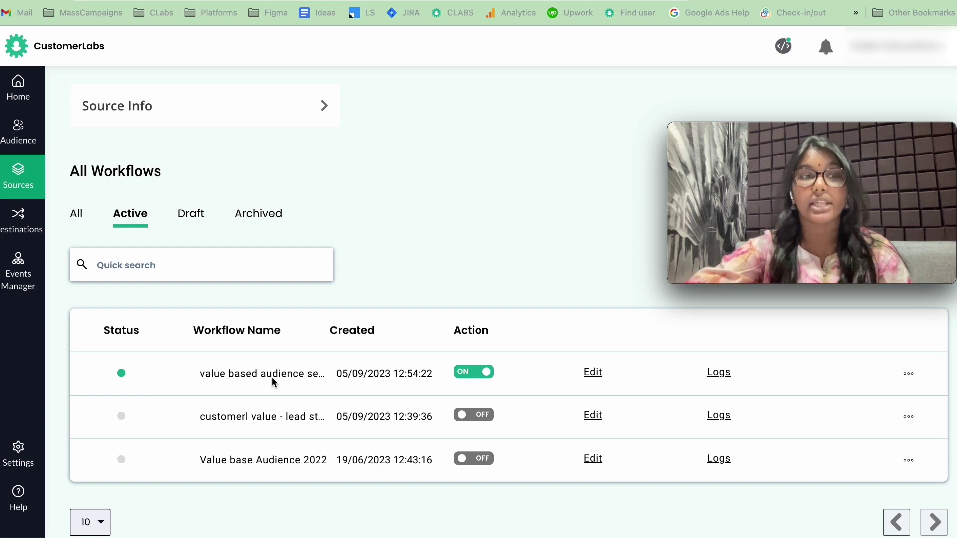
- Start a new custom audience from the Audiences section
click(25, 136)
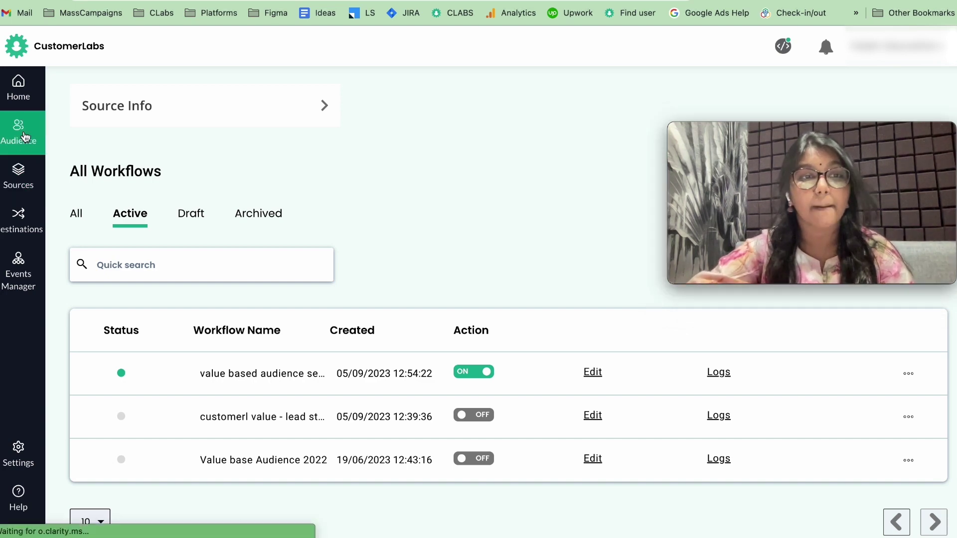
click(829, 151)
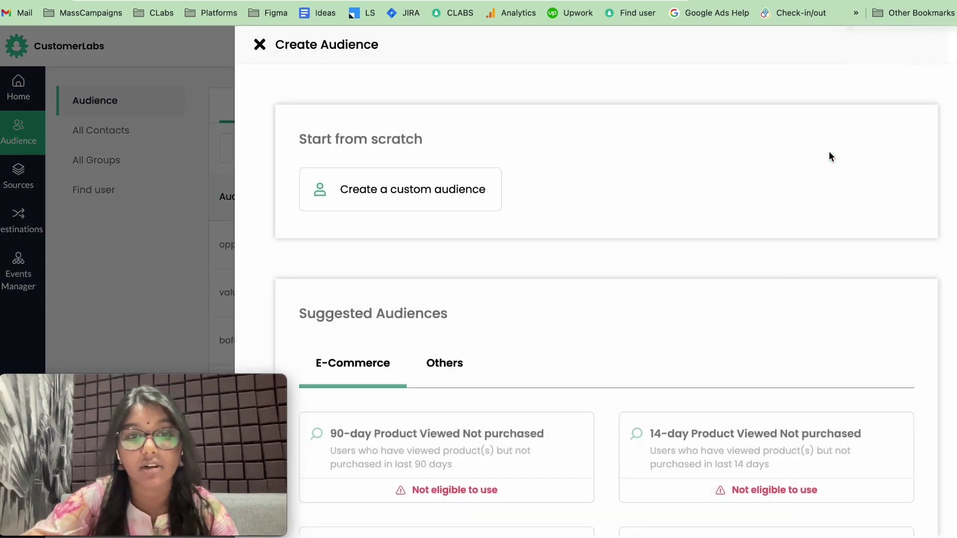
click(425, 196)
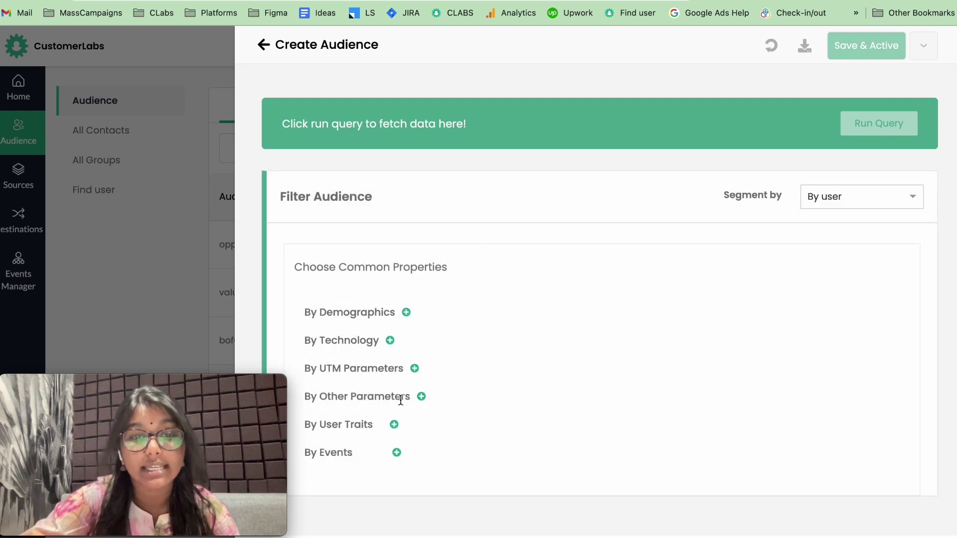
- Filter by the Value base Audience event and run the query, returning 4845 users
click(397, 453)
scroll(567, 327, down, 3)
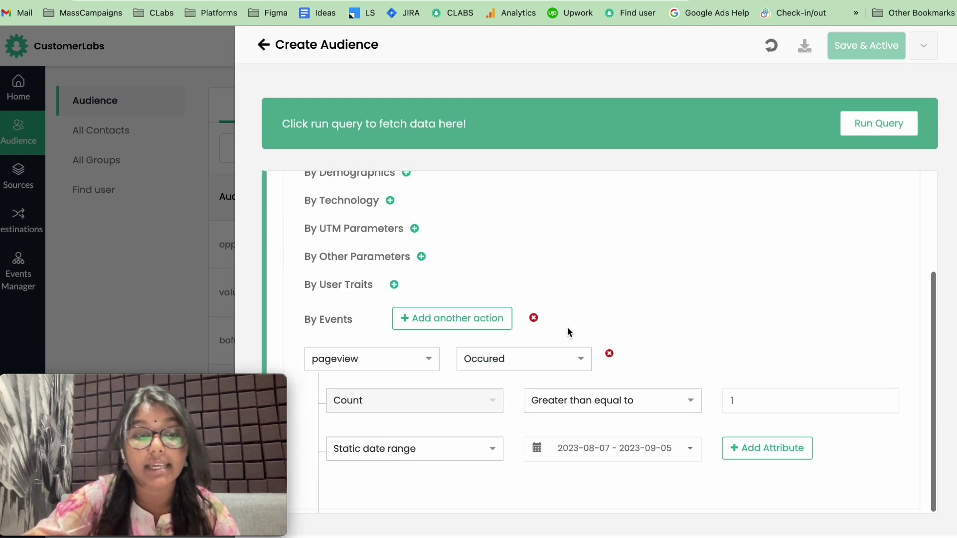
click(348, 359)
text(valu)
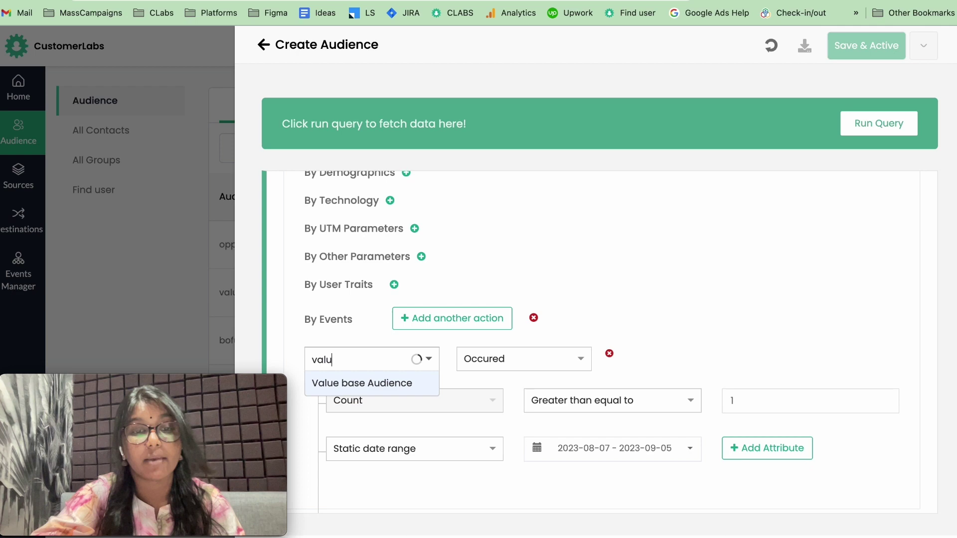
click(335, 384)
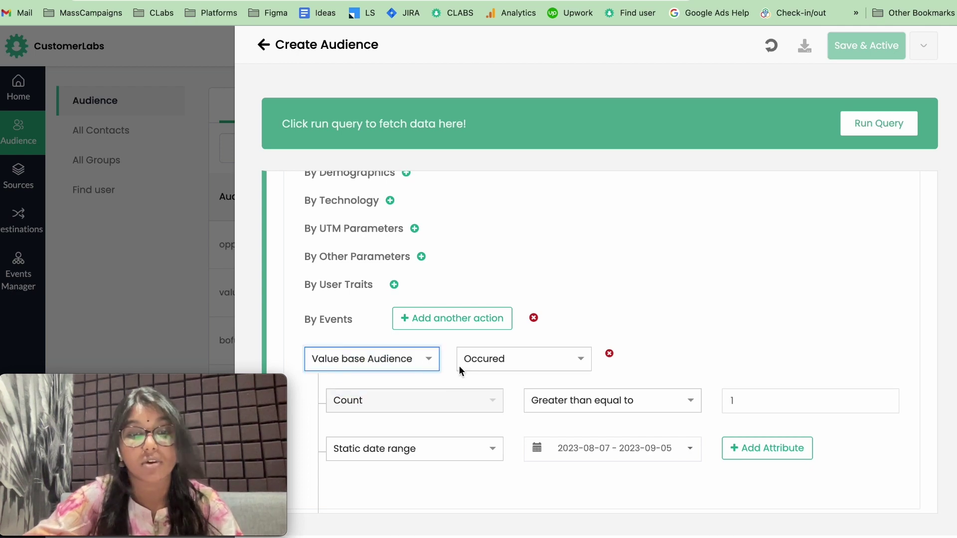
click(875, 129)
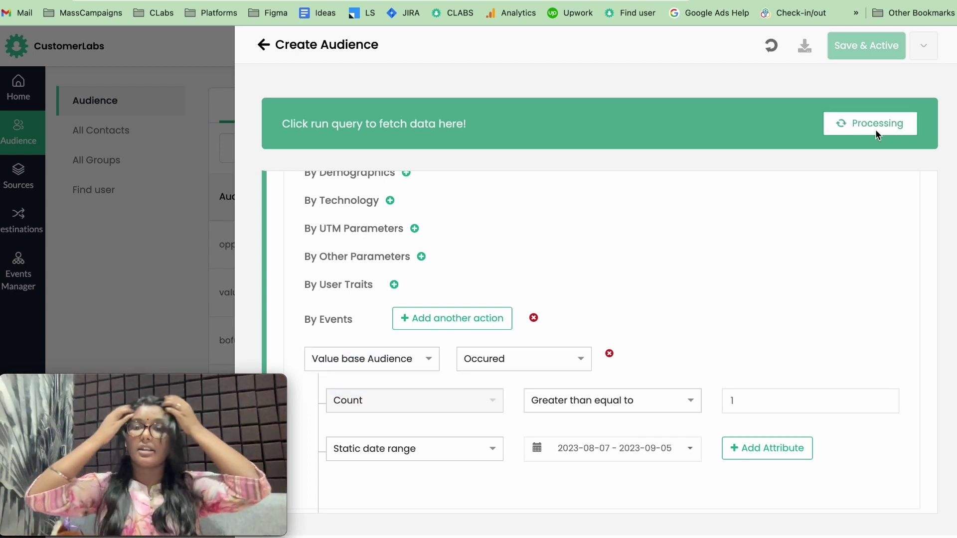
drag(382, 123, 431, 125)
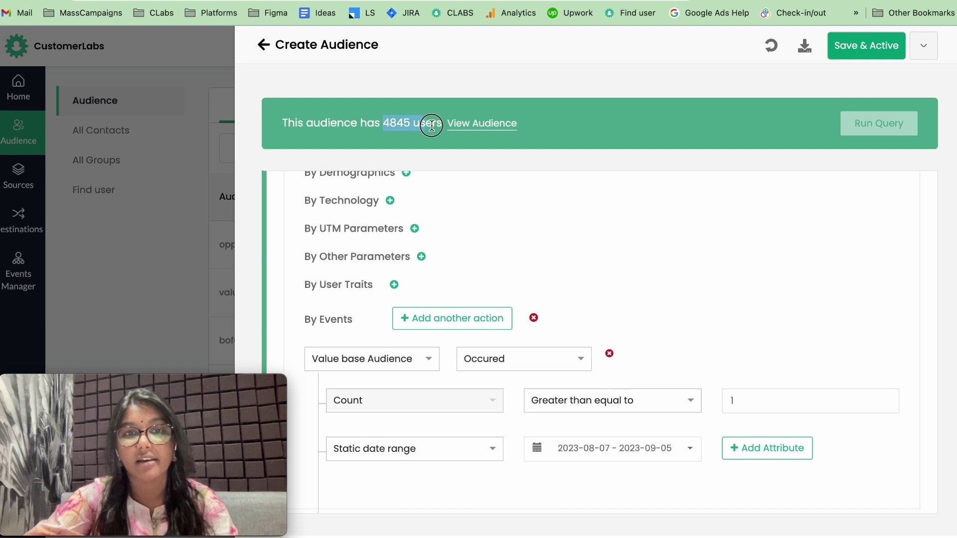
- Save and activate the audience as fb_vb_sep_2023 with a 2-day refresh interval
click(841, 49)
click(732, 139)
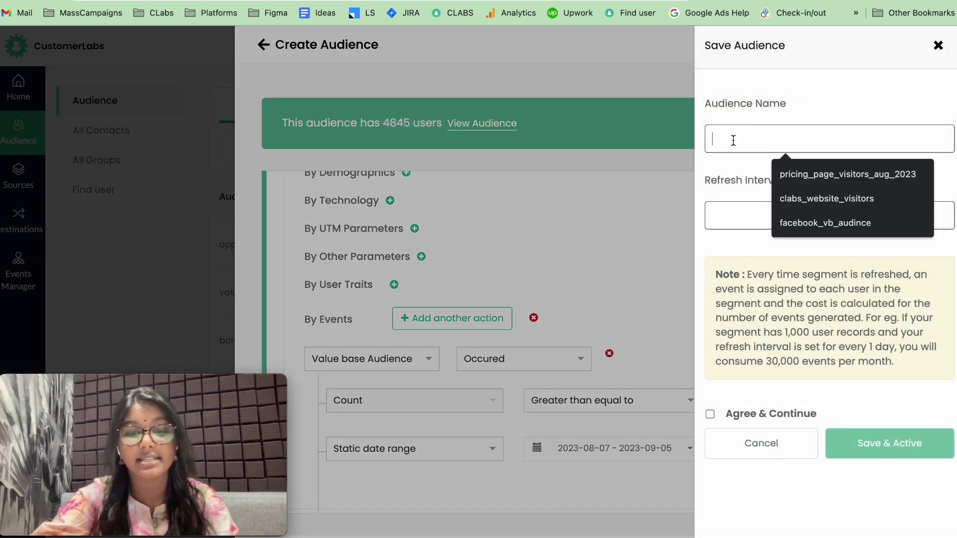
text(fb_vb_sep_2023)
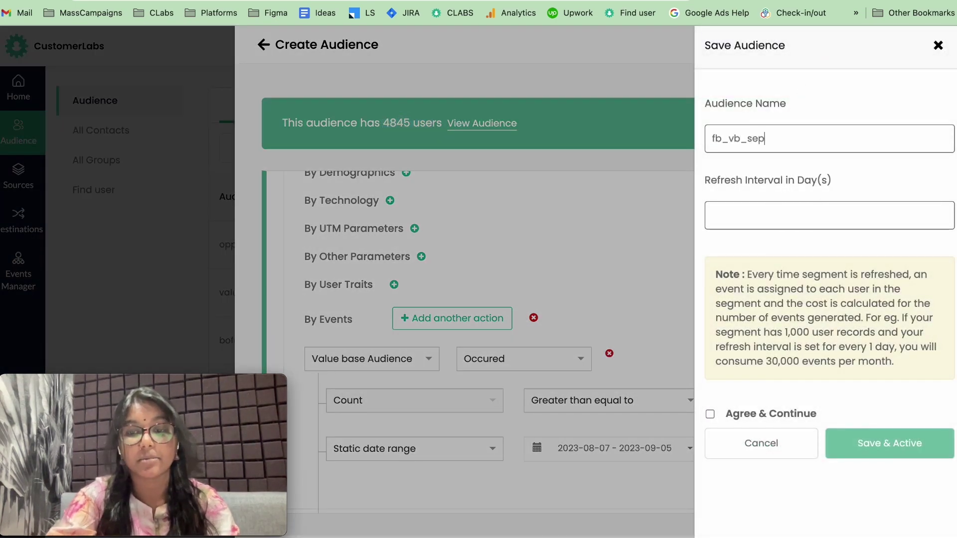
click(713, 216)
text(2)
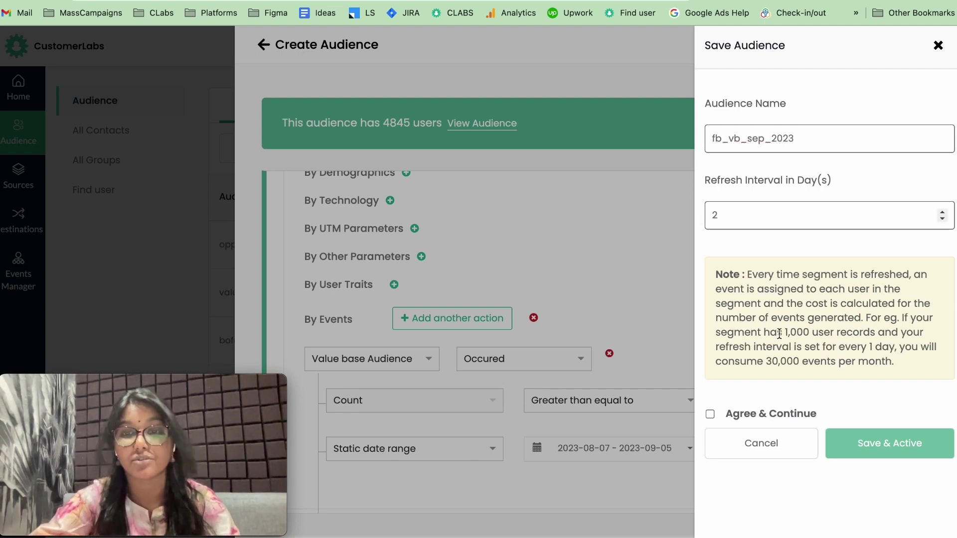
click(709, 414)
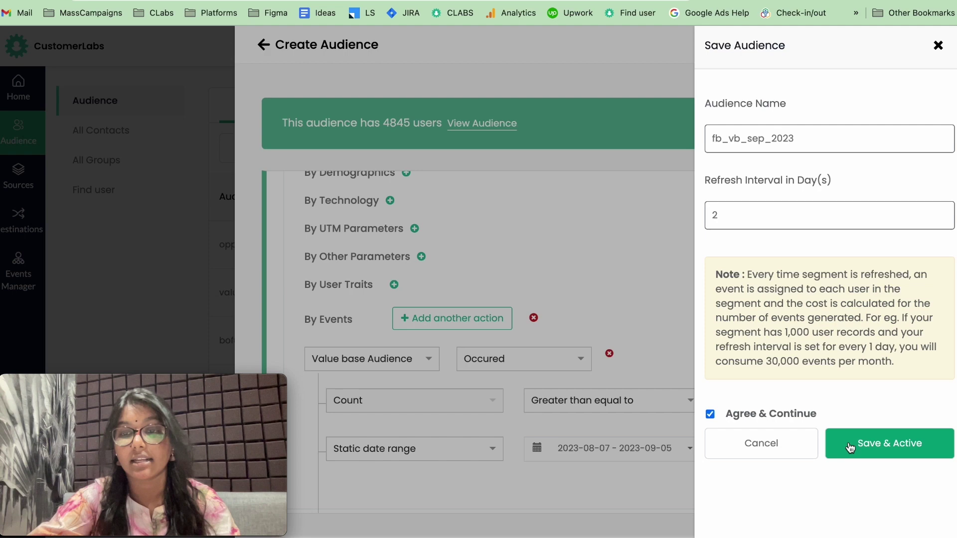
click(849, 442)
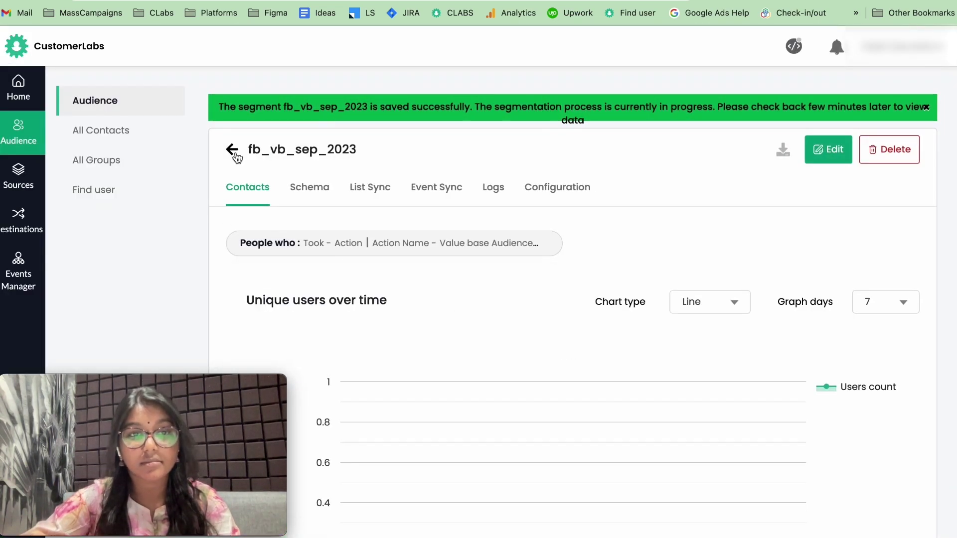
- Open the audience's Schema tab to view its default identifiers
mouse_move(471, 258)
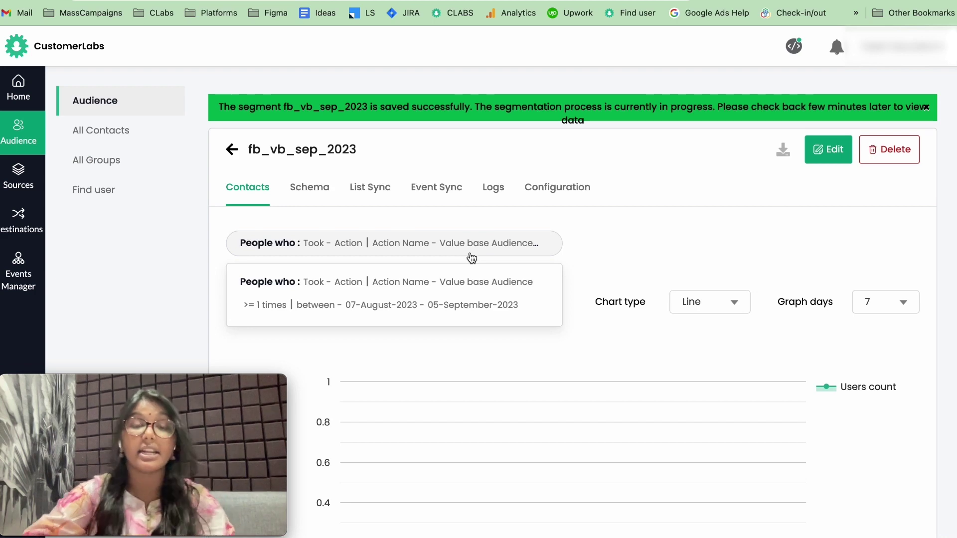
click(315, 195)
scroll(312, 271, down, 1)
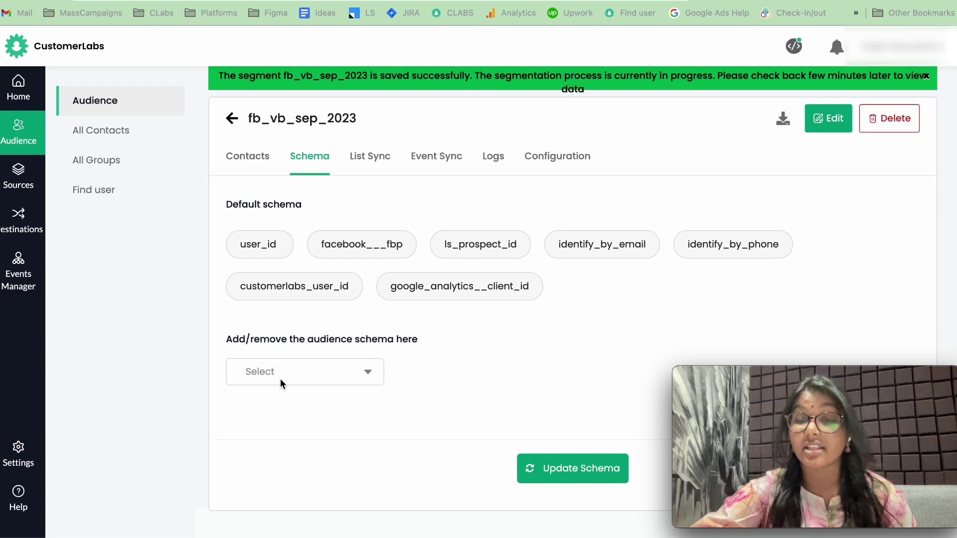
- Add first_name, last_name and phone fields to the audience schema
click(301, 376)
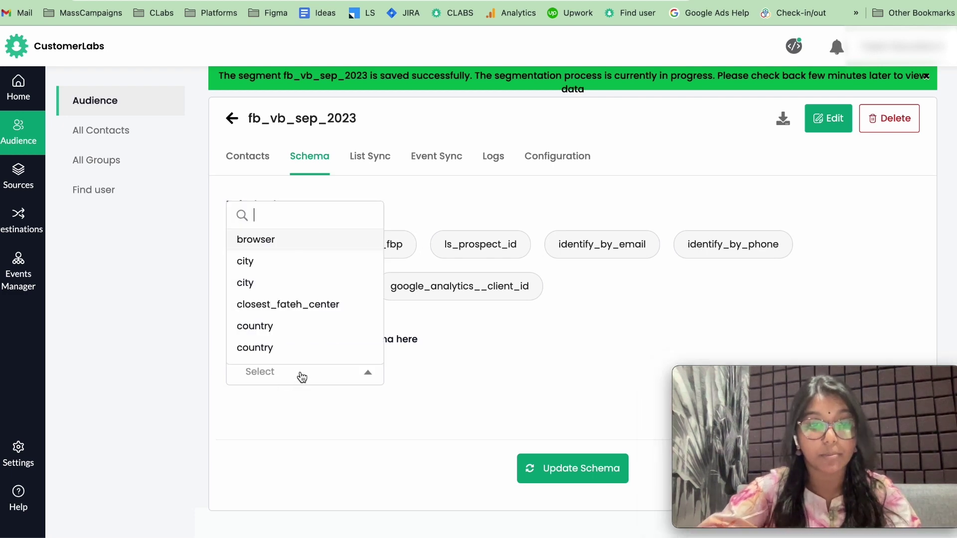
text(fi)
key(Return)
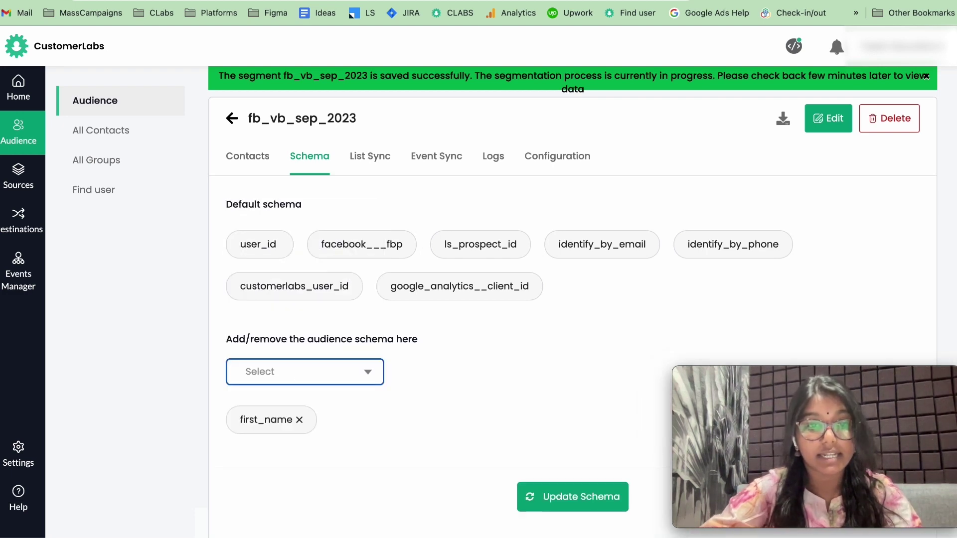
click(314, 373)
text(last)
key(Return)
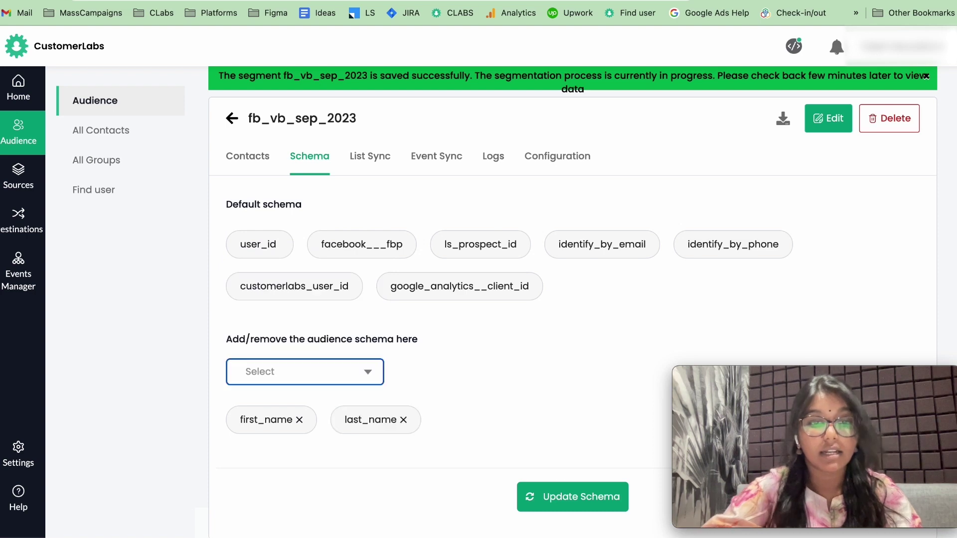
click(322, 376)
text(phon)
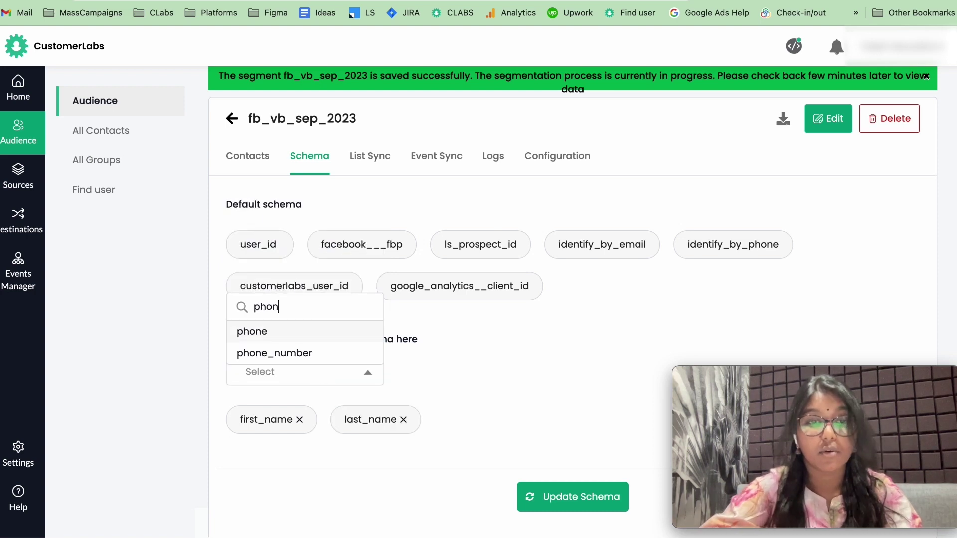
key(Return)
- Add email, lead_stage and user_value to the schema and update it
click(312, 376)
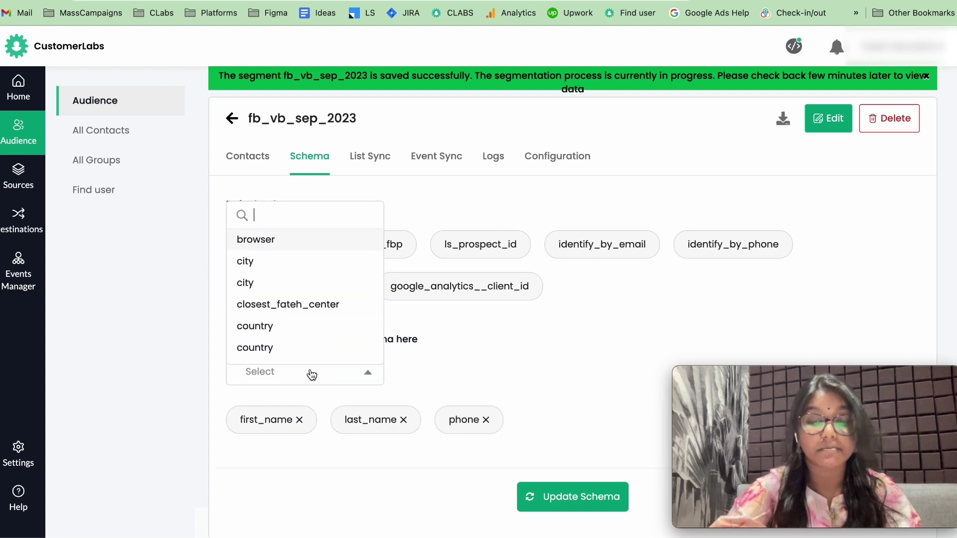
text(ema)
key(Return)
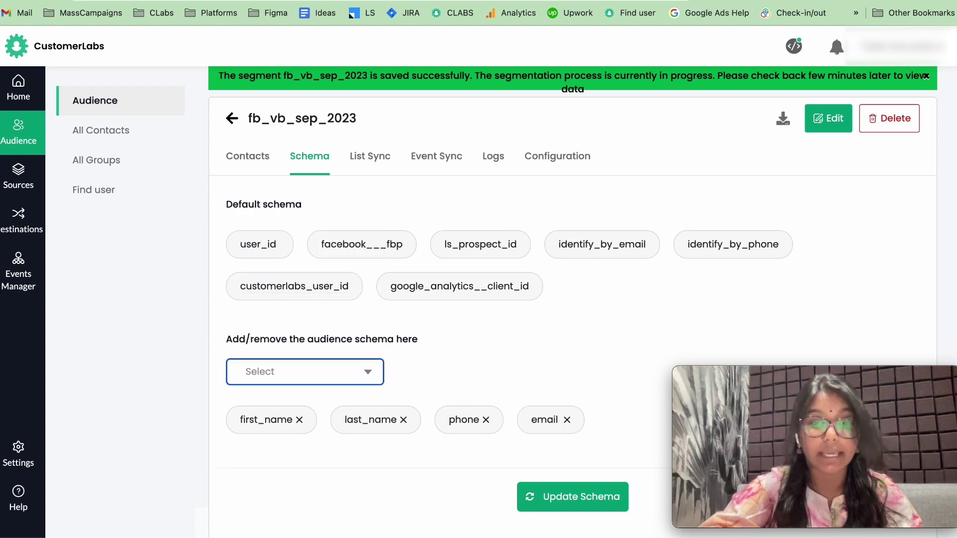
click(296, 376)
text(sta)
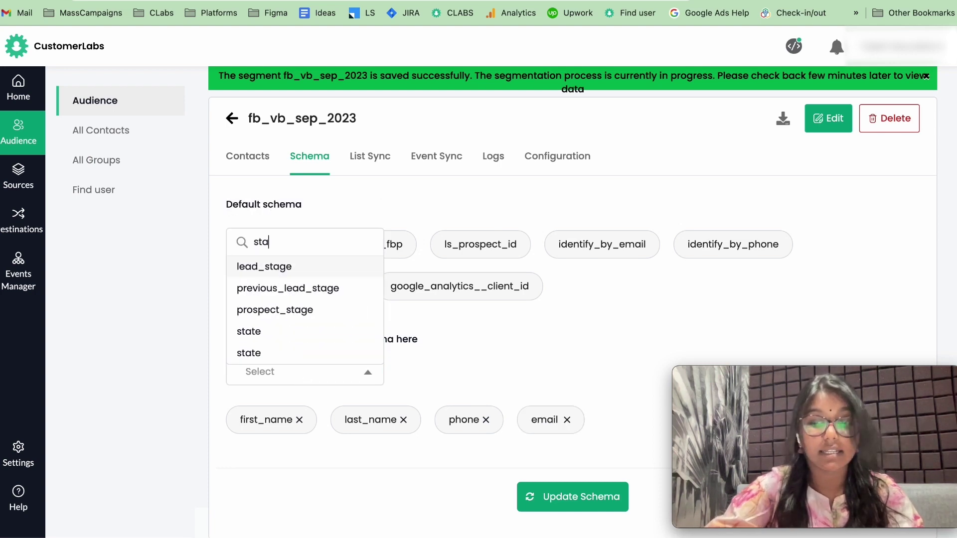
key(Return)
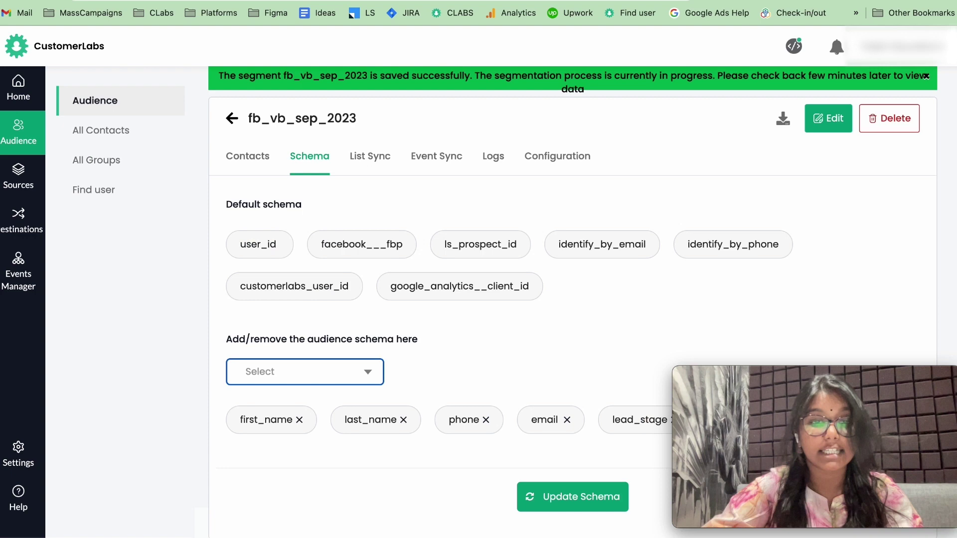
click(282, 376)
text(us)
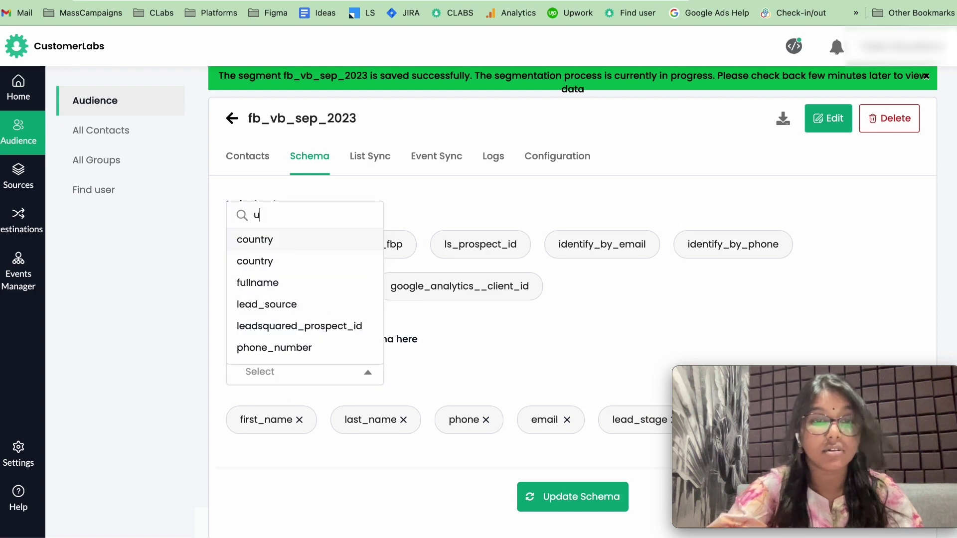
click(278, 355)
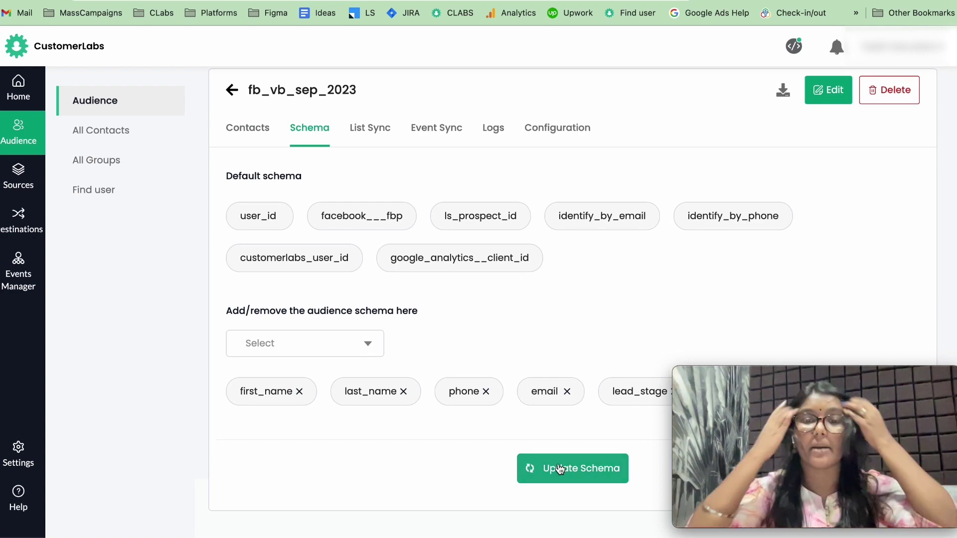
click(580, 470)
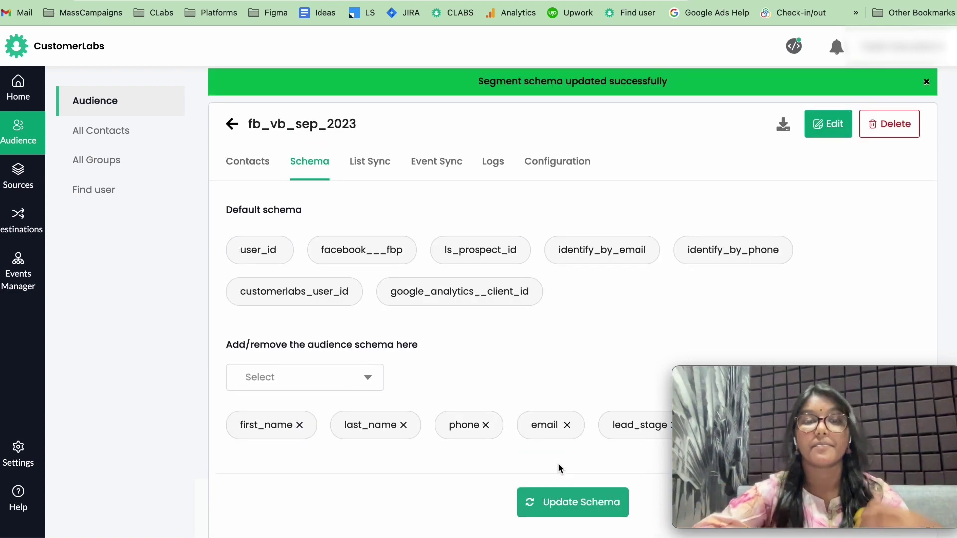
- Set up Facebook list sync with a new value-based audience list named 'value based audience FB'
click(377, 176)
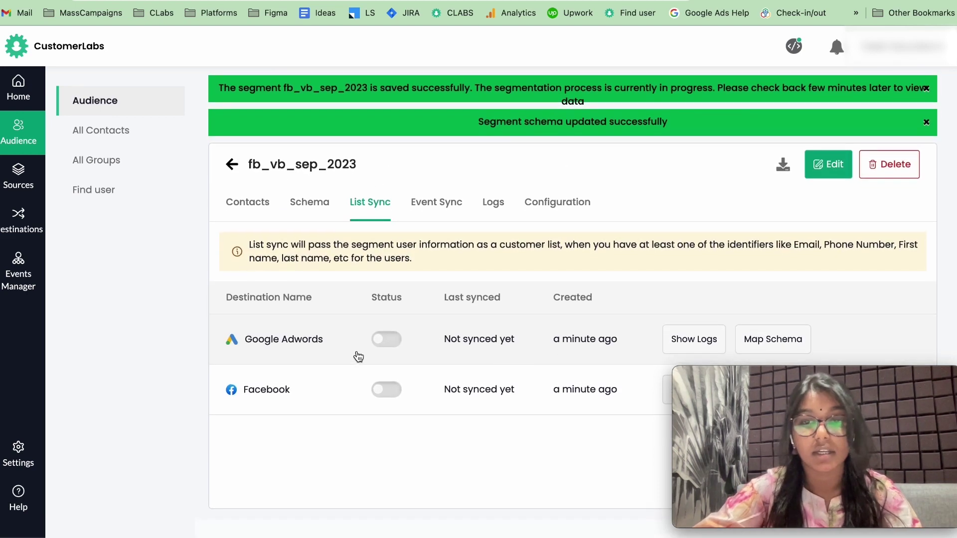
drag(758, 379, 90, 385)
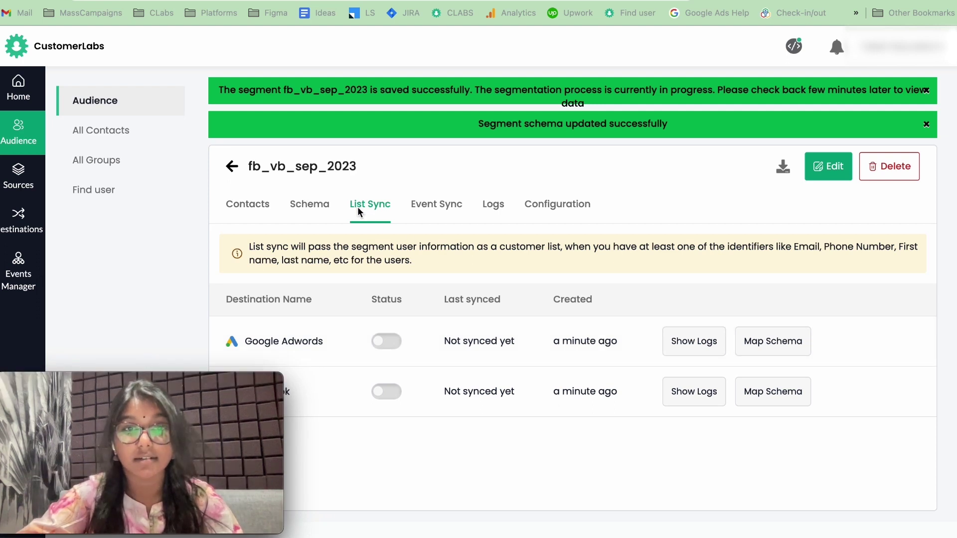
click(773, 391)
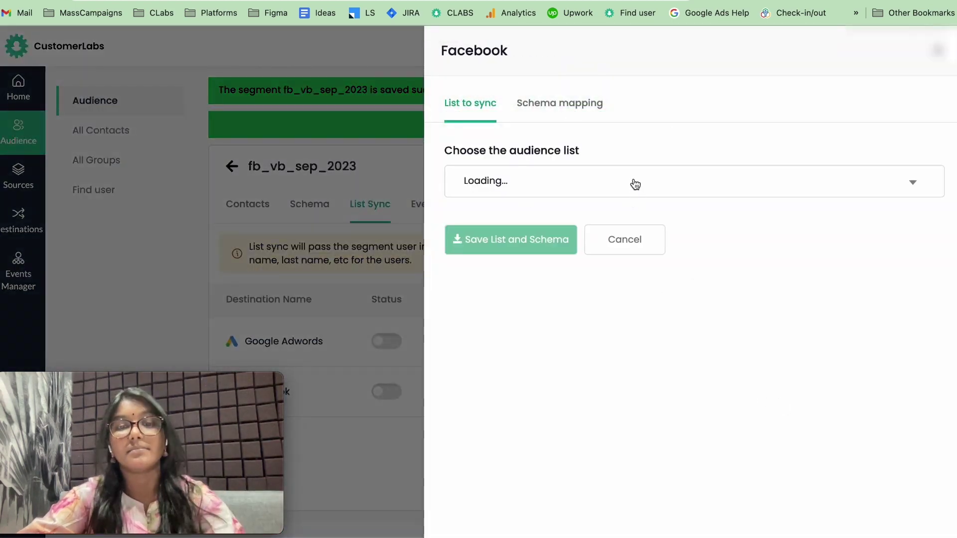
click(501, 181)
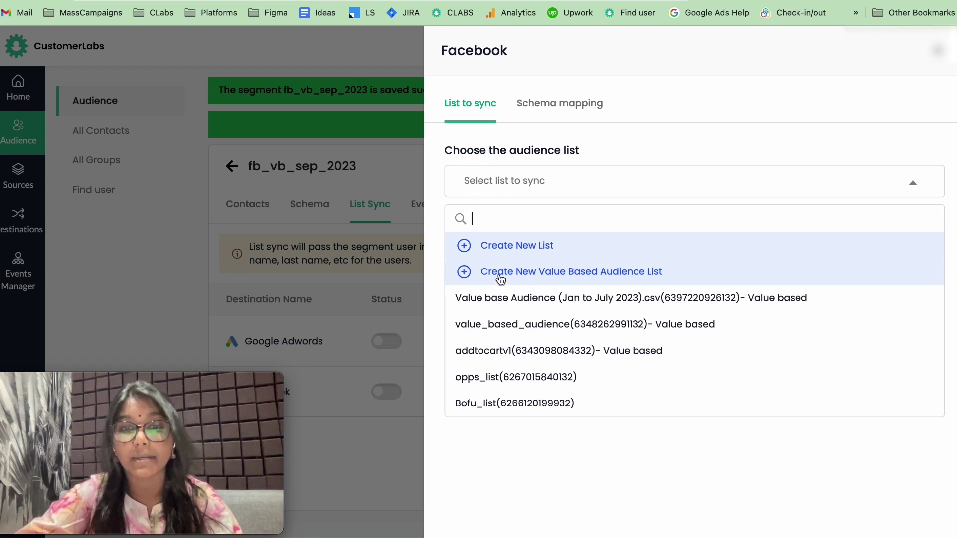
click(500, 279)
click(478, 179)
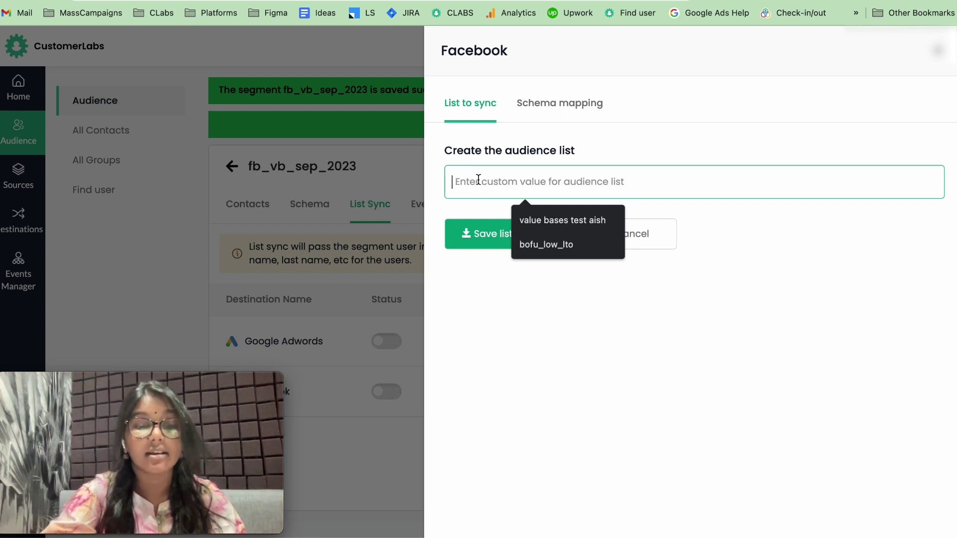
text(value basedd)
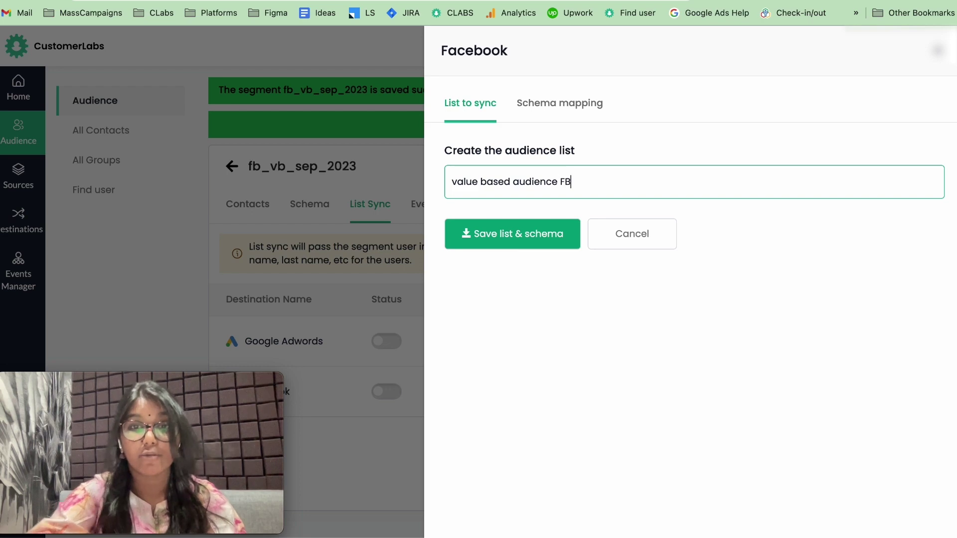
click(498, 243)
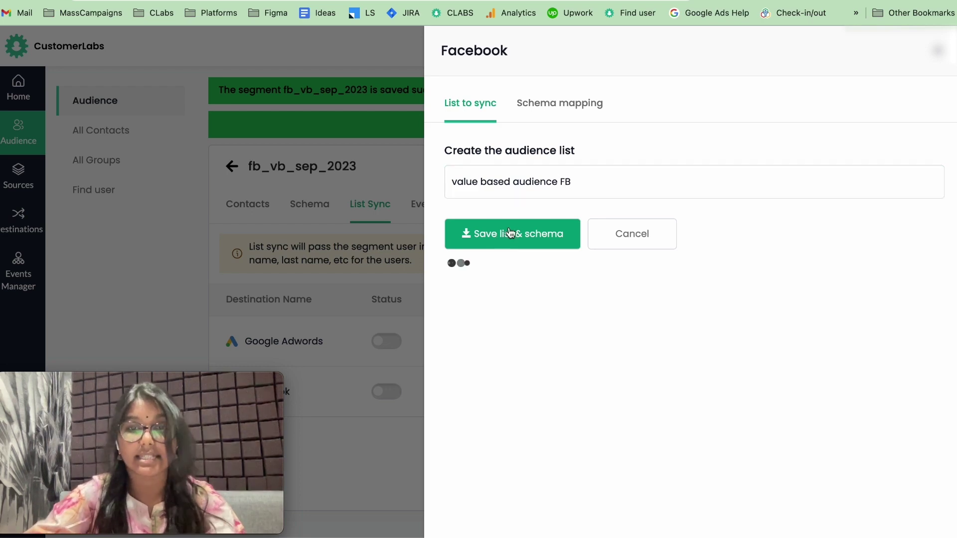
- In the Facebook field mapping, start a new row sourced from user_value
click(590, 102)
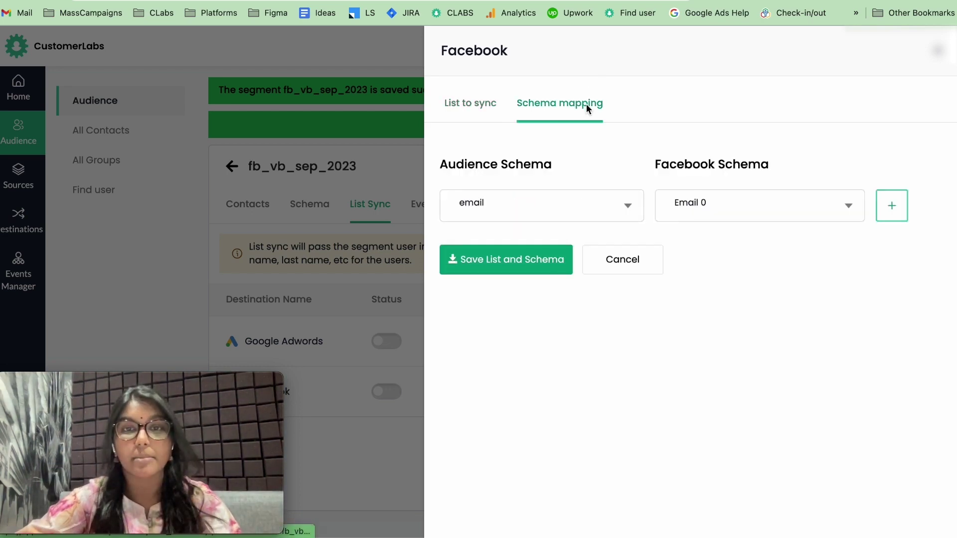
click(547, 208)
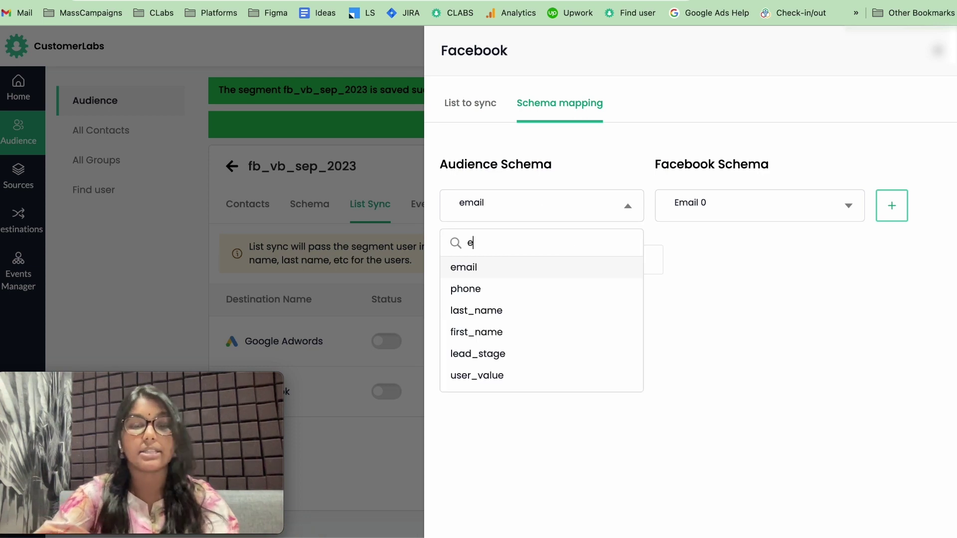
click(633, 150)
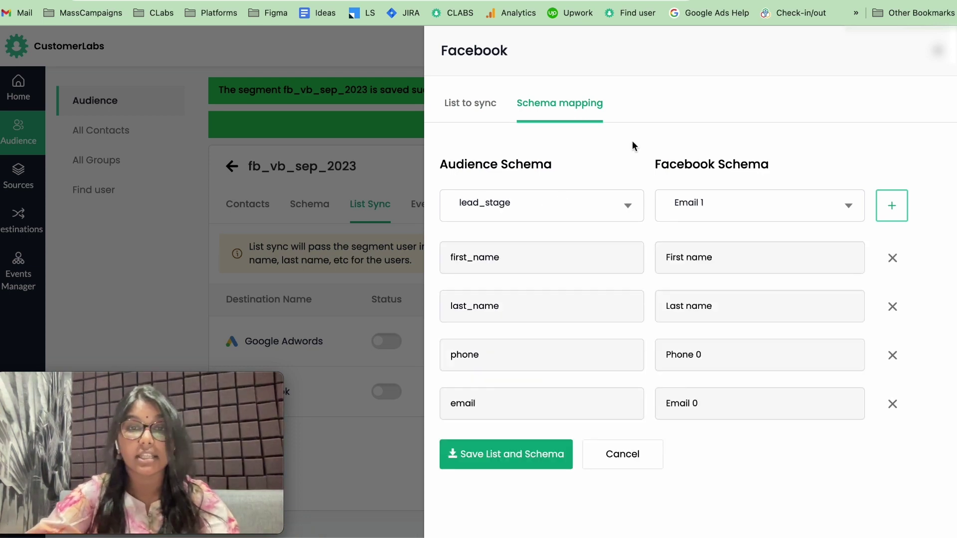
click(495, 206)
text(us)
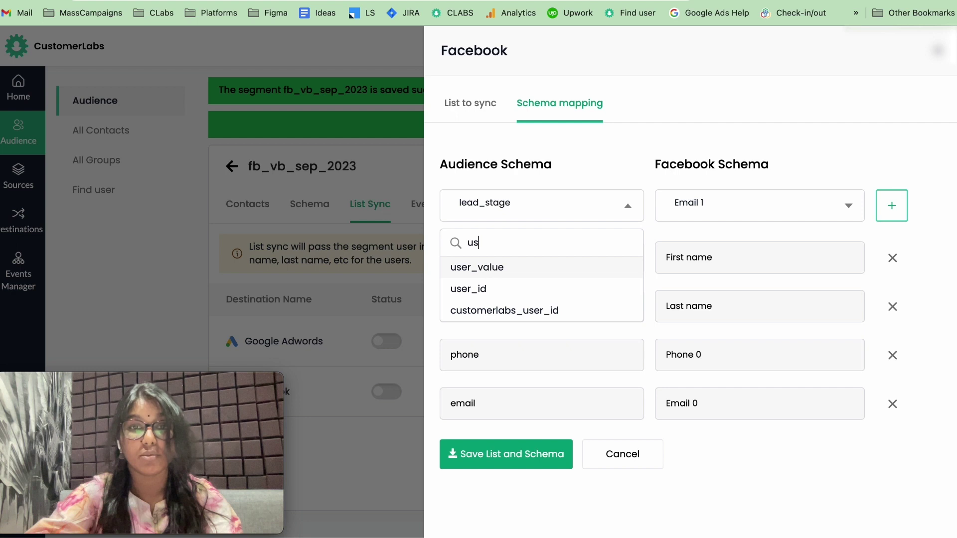
click(489, 269)
- Map user_value to Facebook's Value field, add the pair, and save list and schema
click(702, 214)
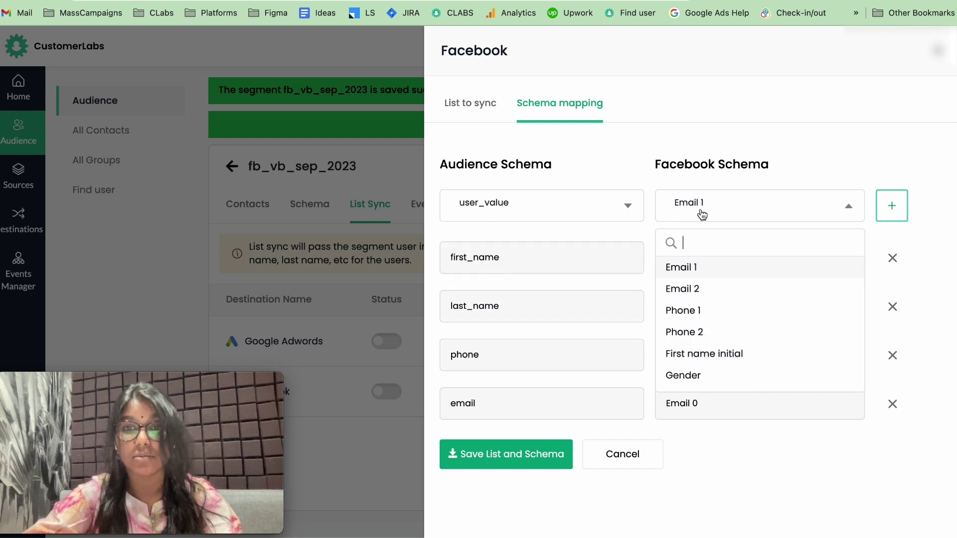
text(vi)
key(BackSpace)
key(BackSpace)
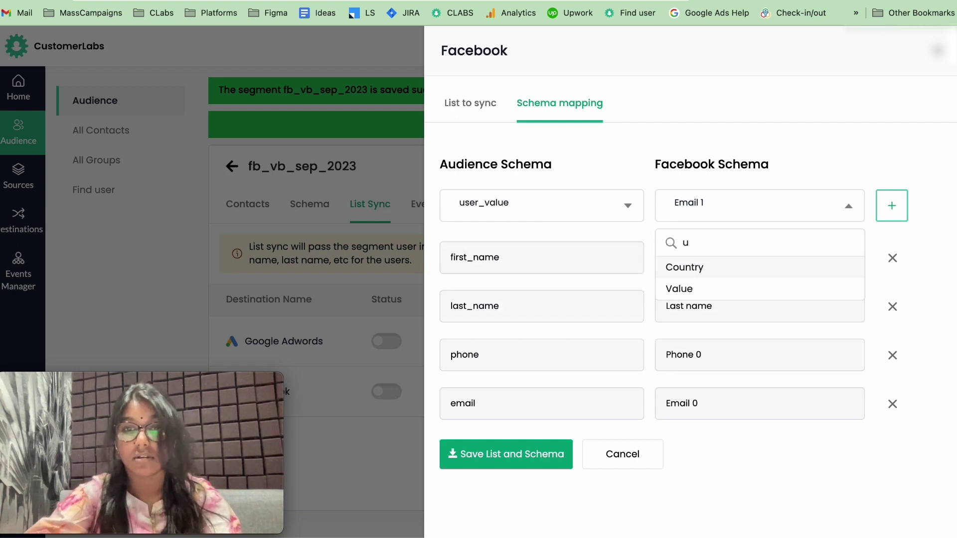
text(va)
click(692, 272)
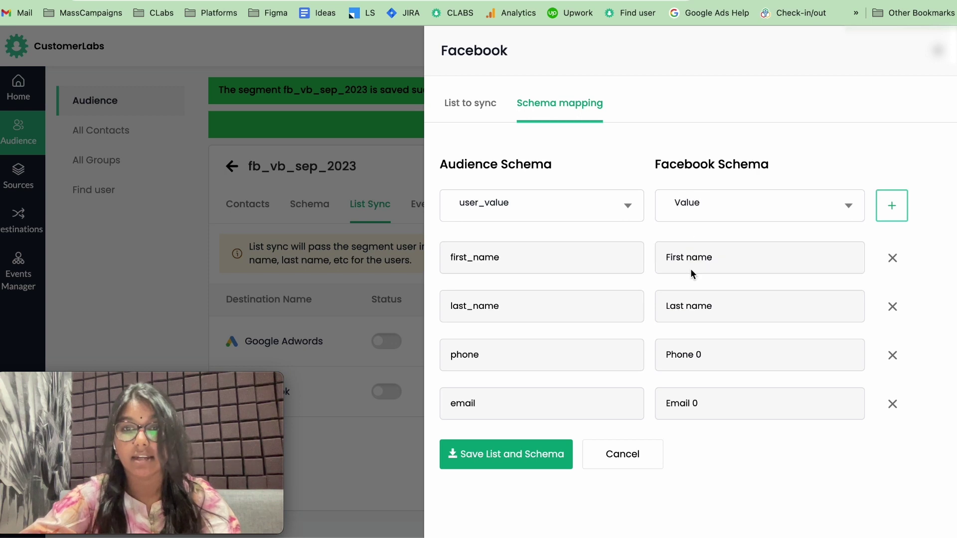
click(901, 212)
scroll(666, 336, down, 1)
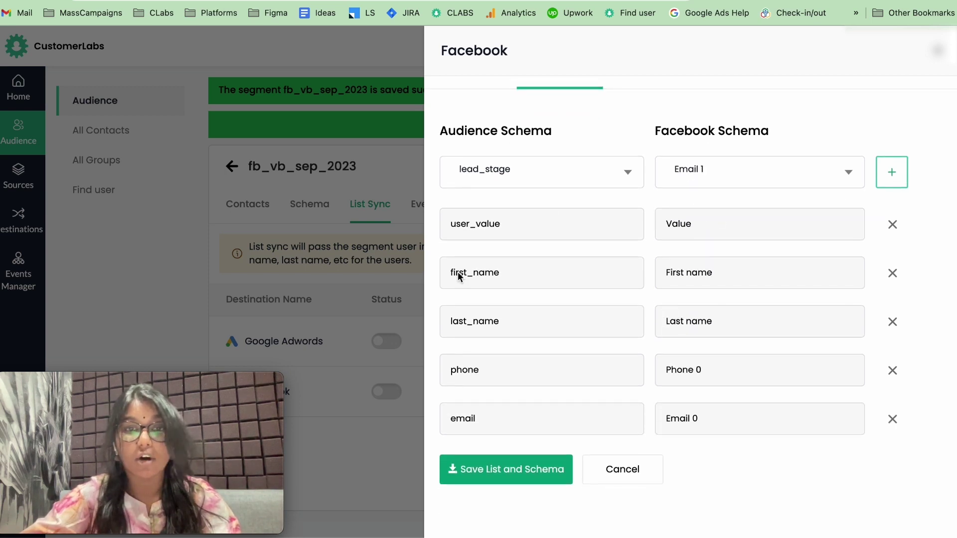
click(475, 480)
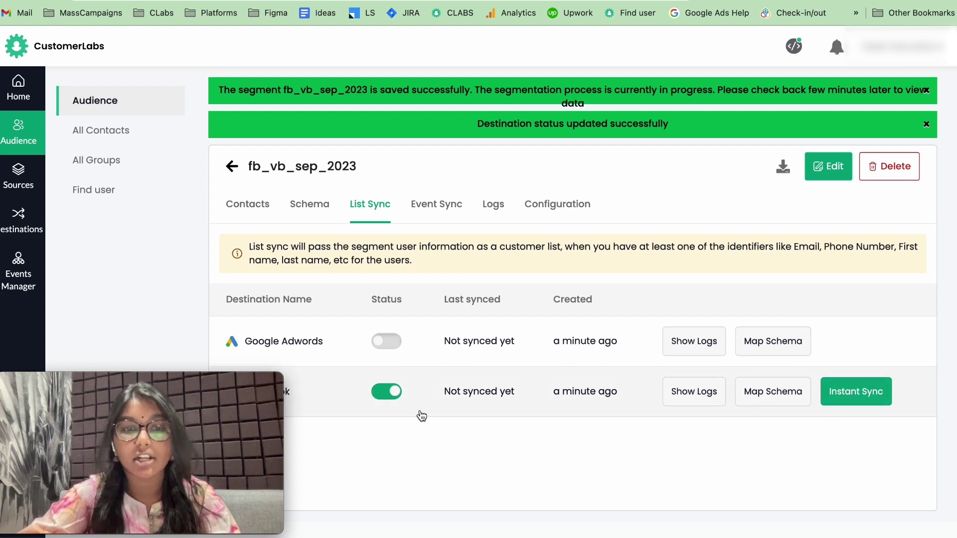
- Start an instant sync of the list to Facebook and switch to Meta's Audiences page
click(858, 394)
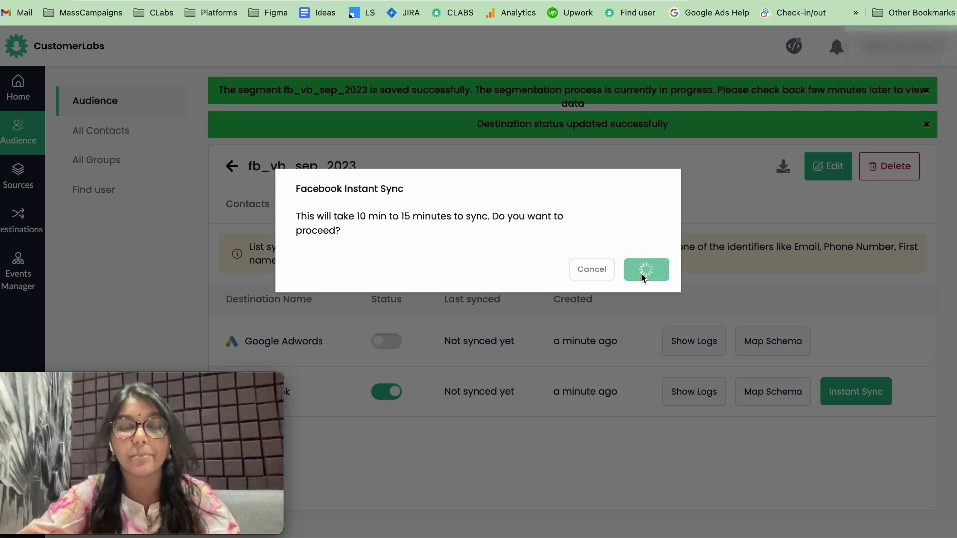
key(ctrl+Tab)
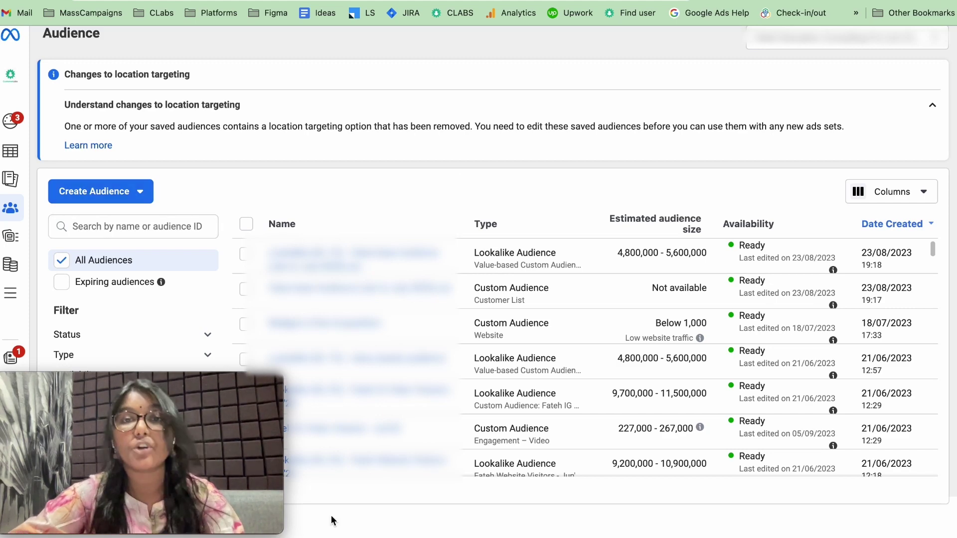
- Start a new lookalike audience using value based audience FB as its source
click(79, 194)
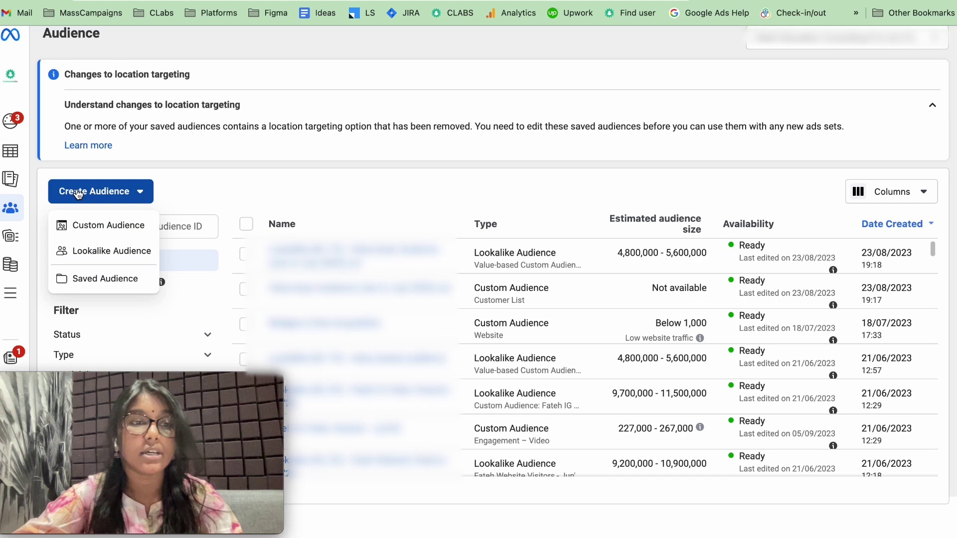
click(89, 252)
click(335, 128)
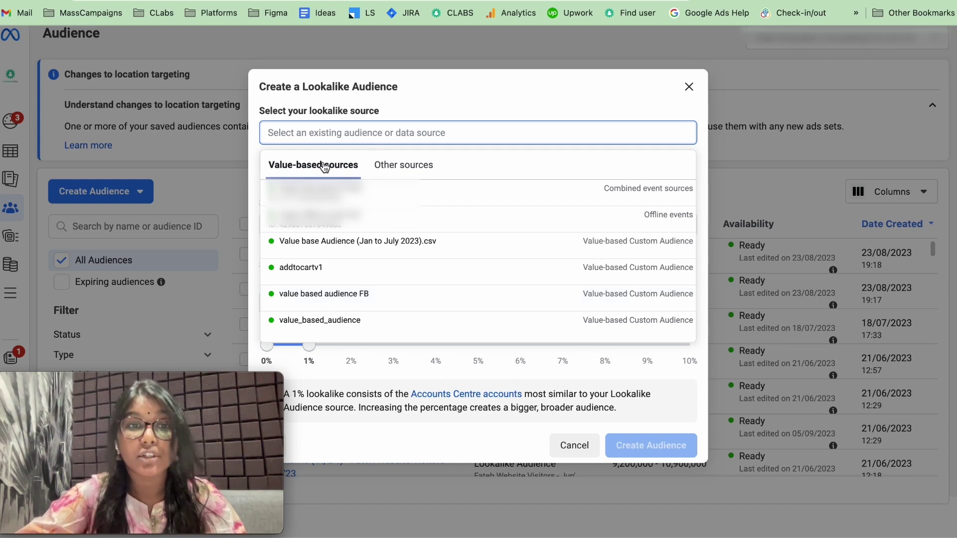
click(408, 175)
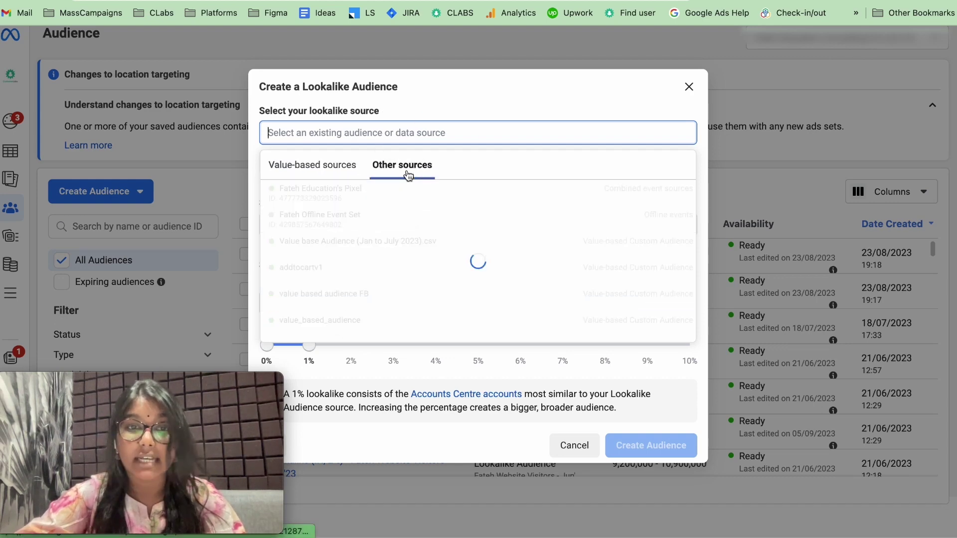
click(333, 169)
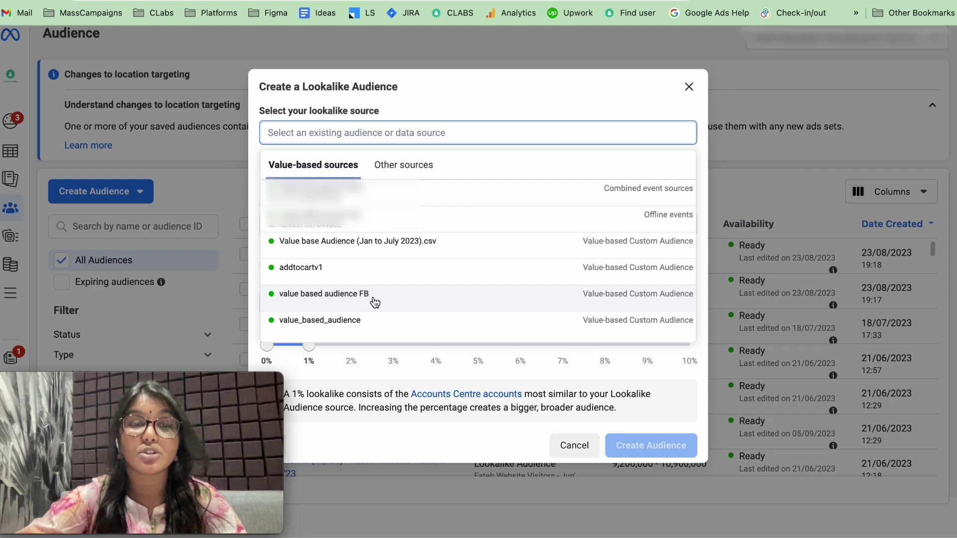
click(308, 299)
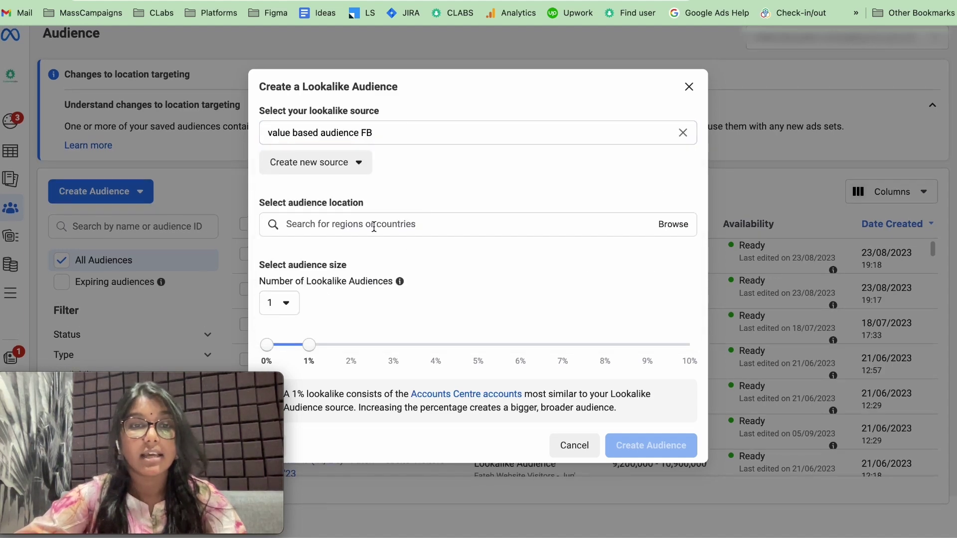
- Target India at 1%, create the lookalike, then select the CPO percentages in B8:D8
click(288, 224)
text(indis)
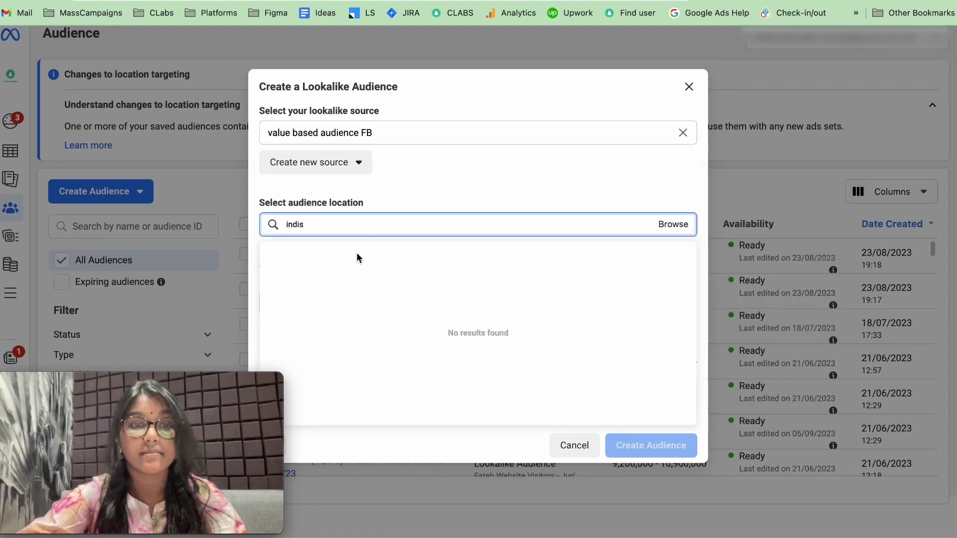
key(BackSpace)
key(BackSpace)
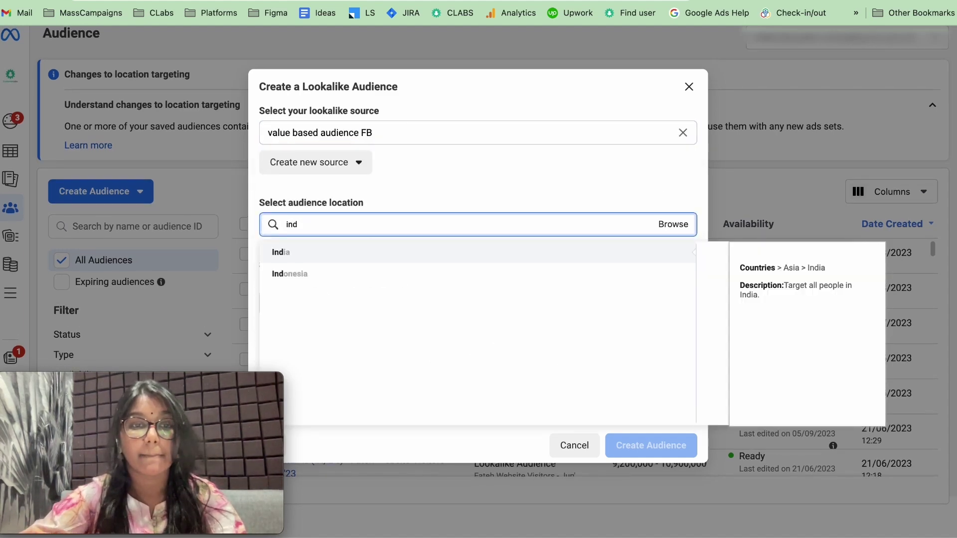
click(377, 254)
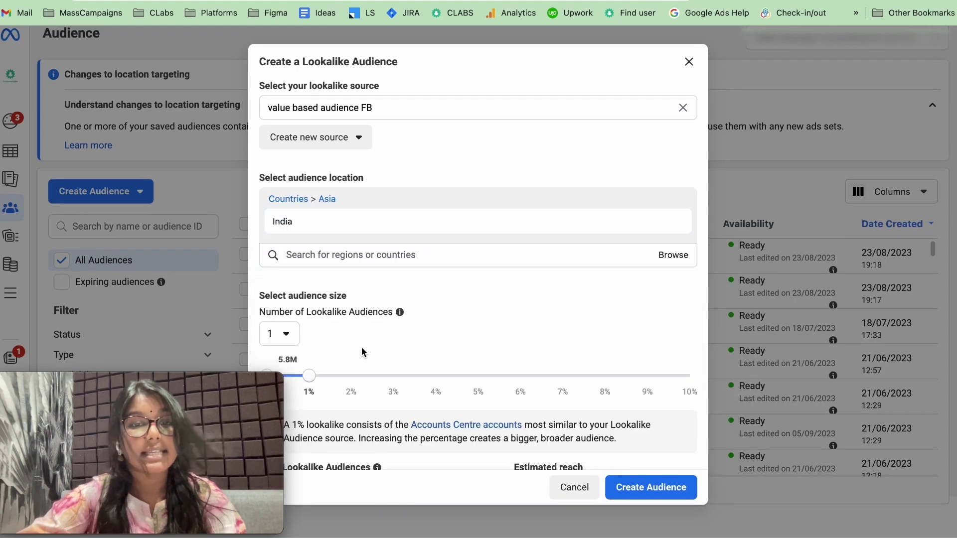
scroll(362, 352, down, 1)
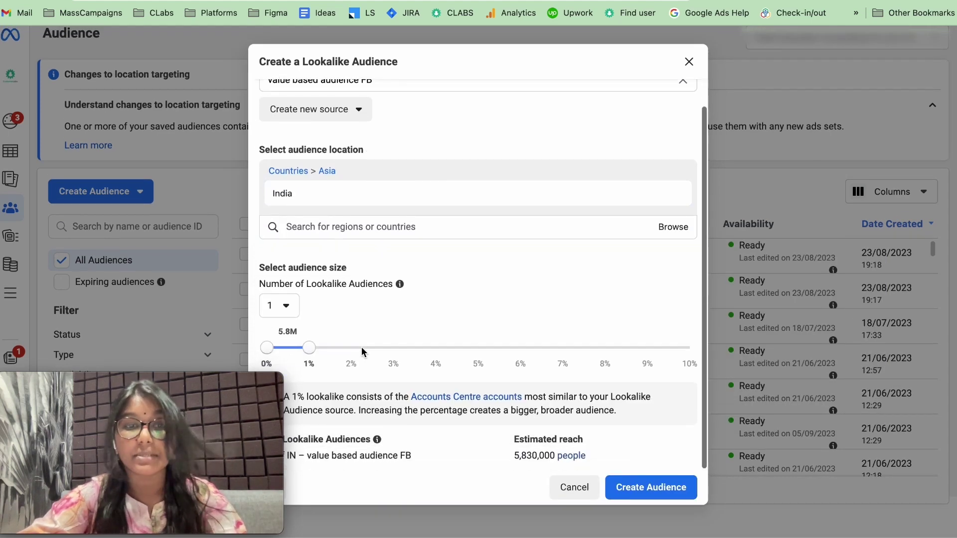
click(647, 489)
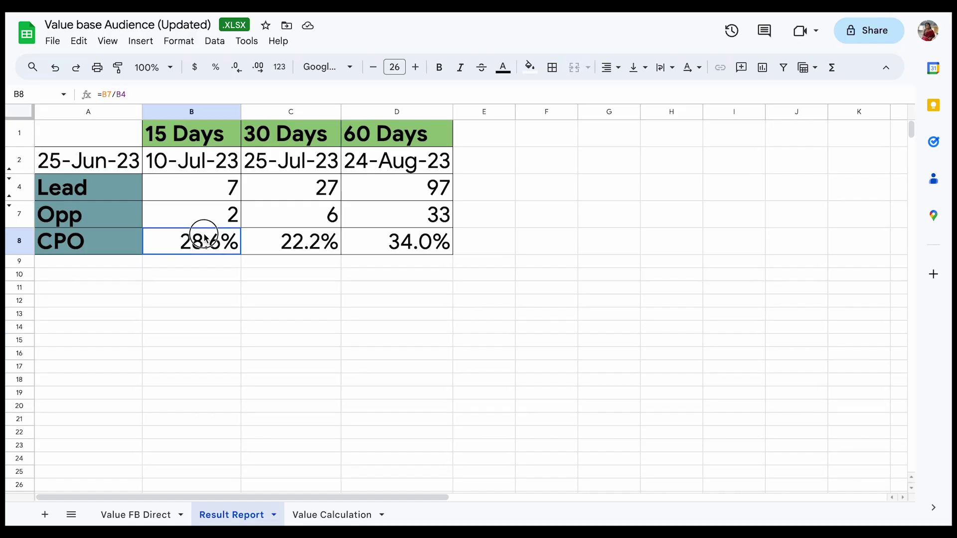
drag(203, 239, 402, 253)
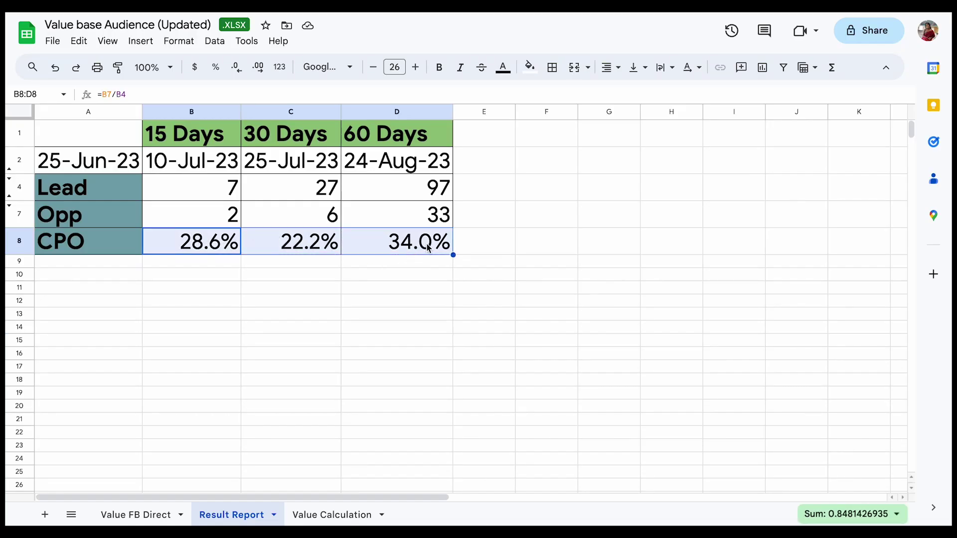
click(476, 246)
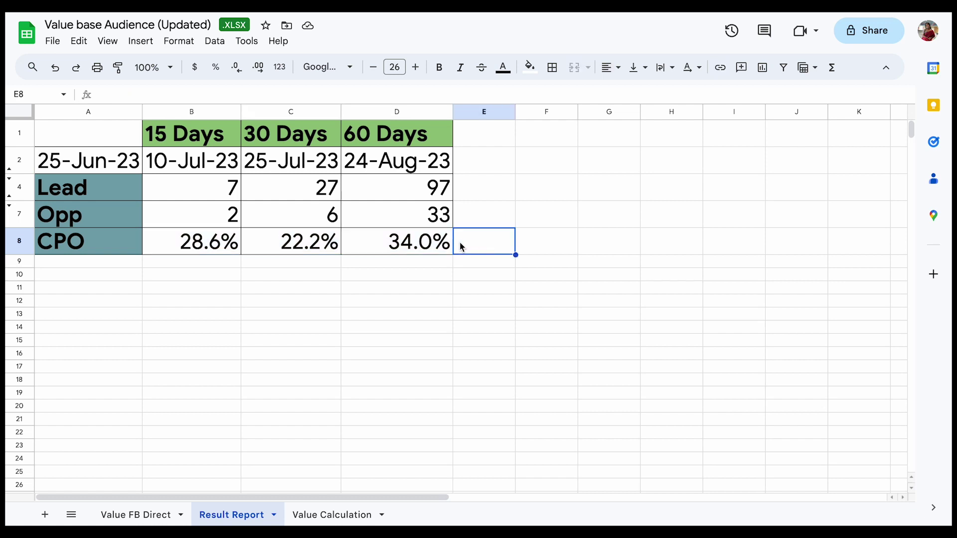
click(484, 164)
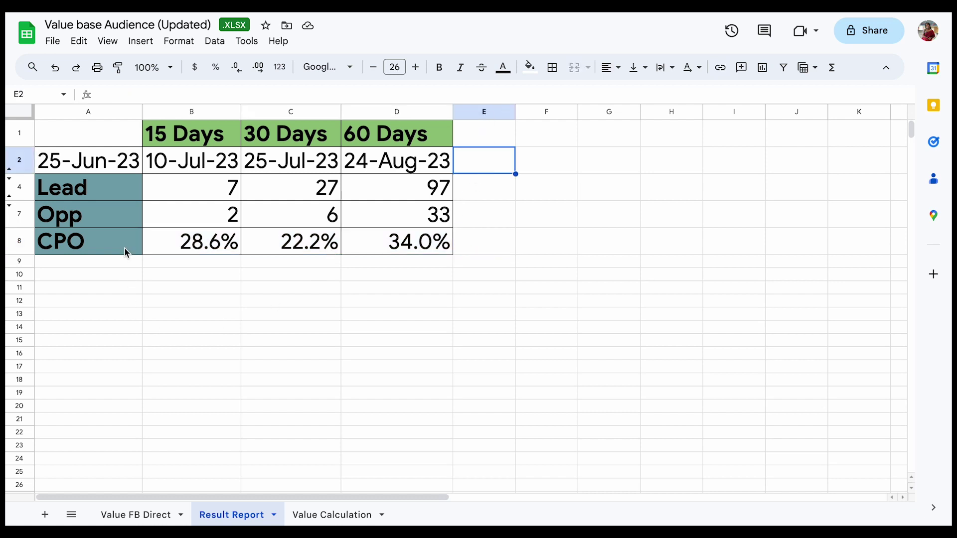